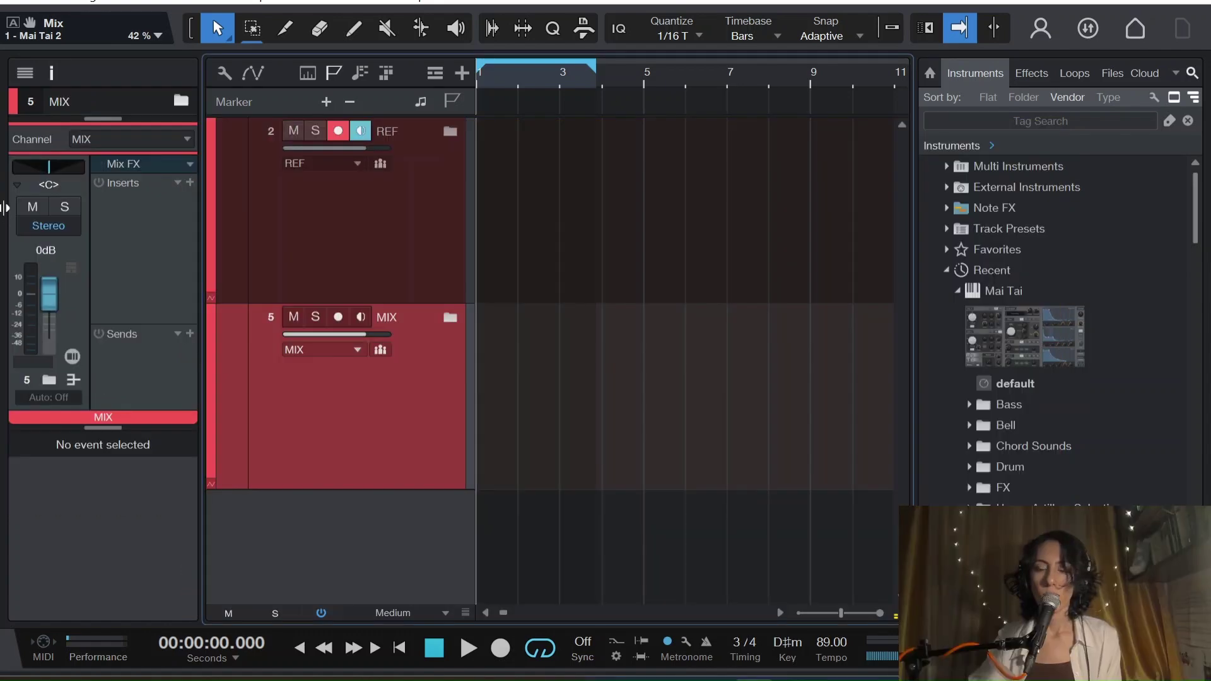
Add Mai Tai as a new instrument track 6, close its window, and hide the Browser
left_click_drag(1042, 323, 521, 530)
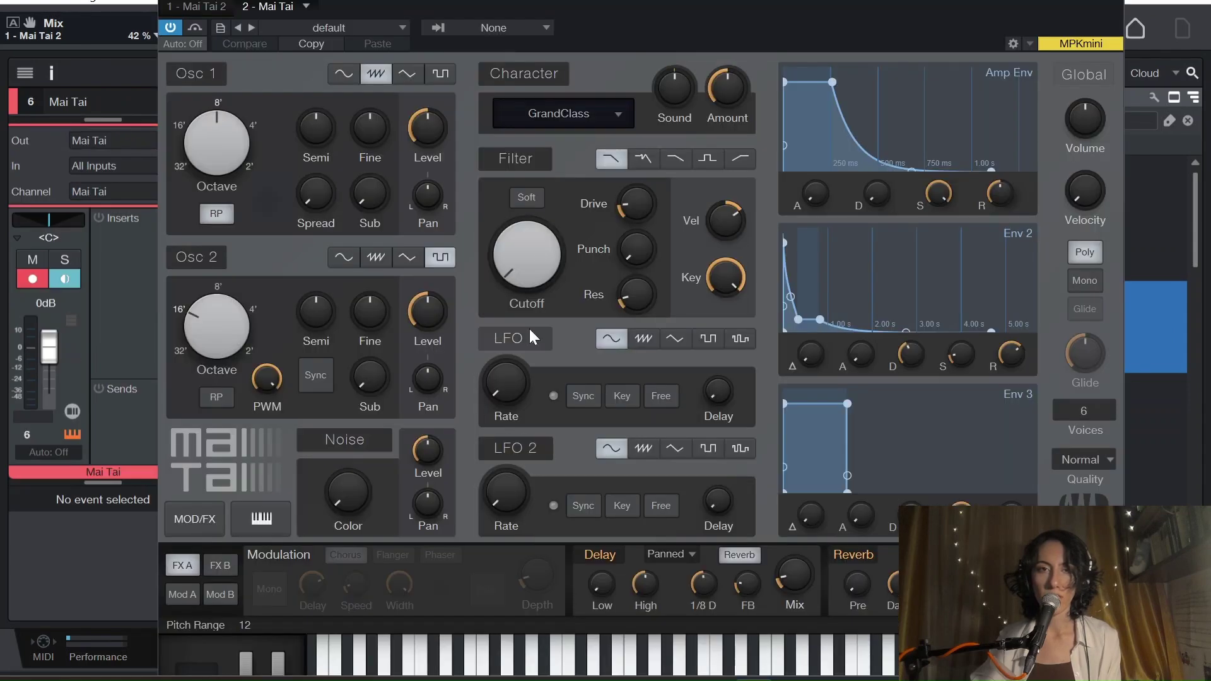
left_click(1100, 6)
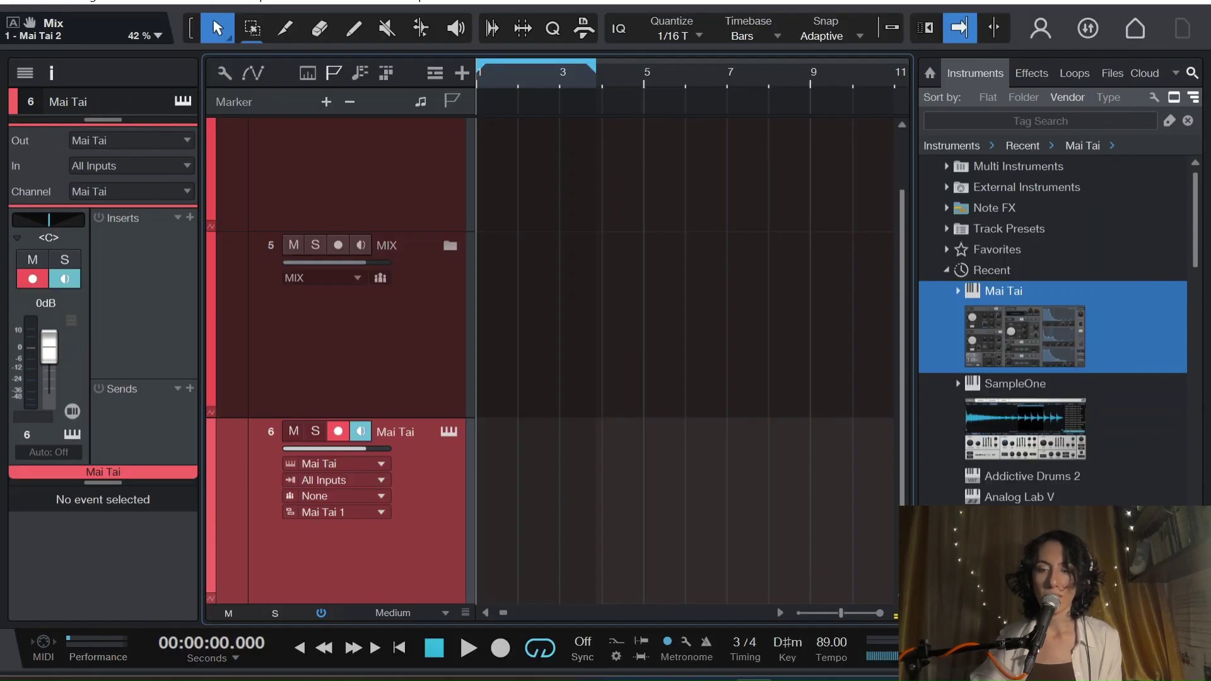
key("F5")
scroll(657, 468, "down", 1)
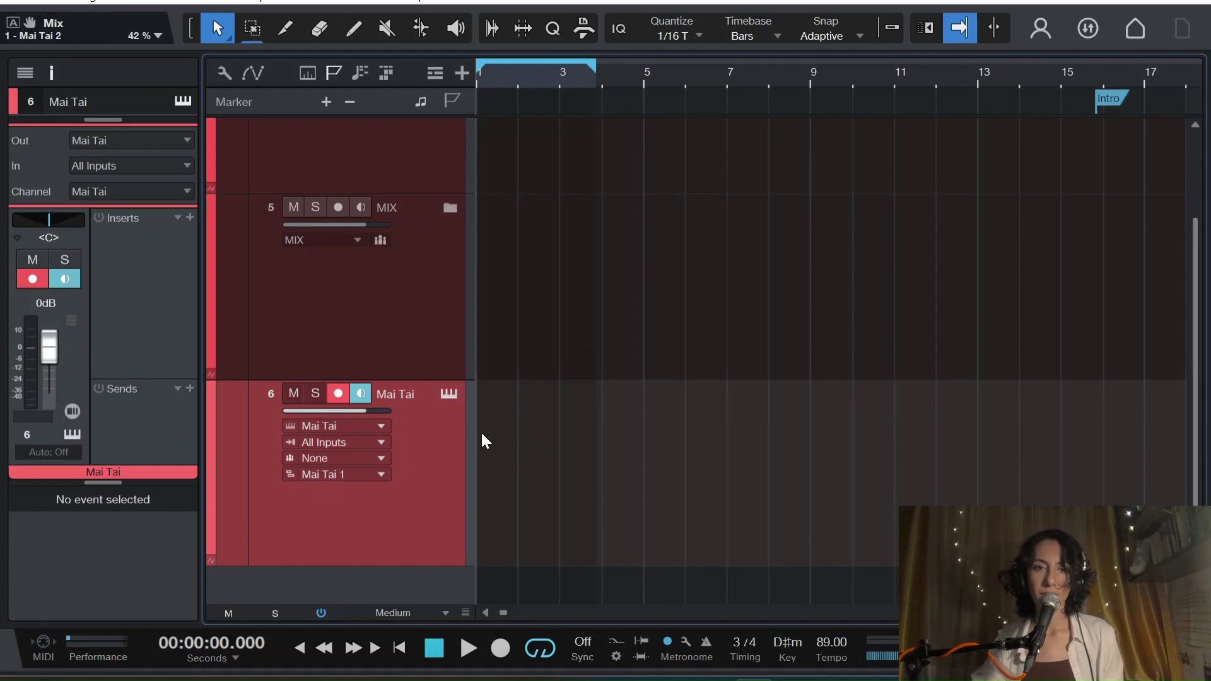
Open track 6's Mai Tai editor and load the '+ init' preset
left_click(448, 393)
left_click(312, 15)
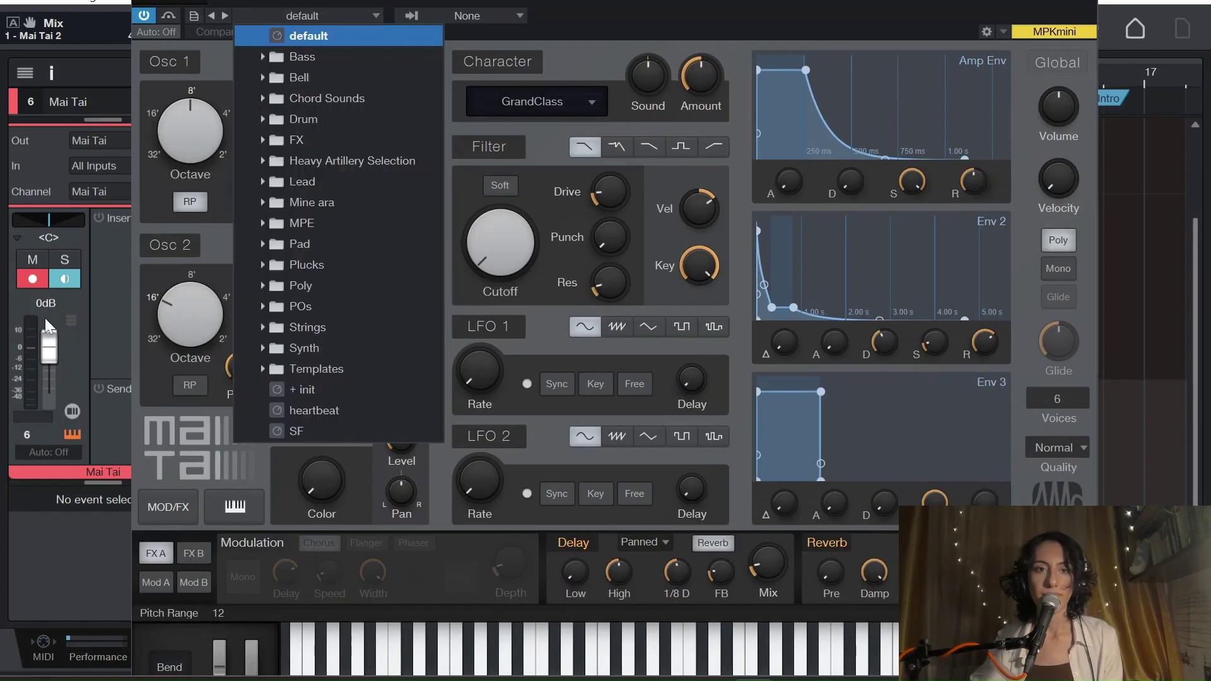
left_click(308, 393)
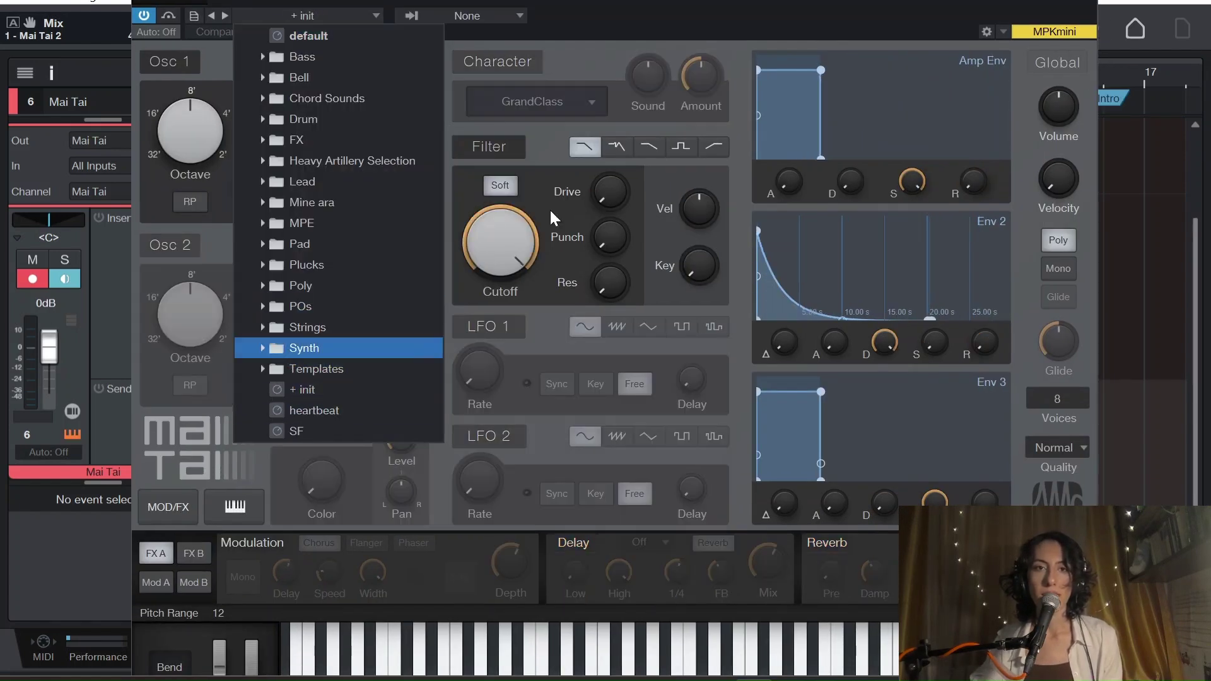
left_click(748, 3)
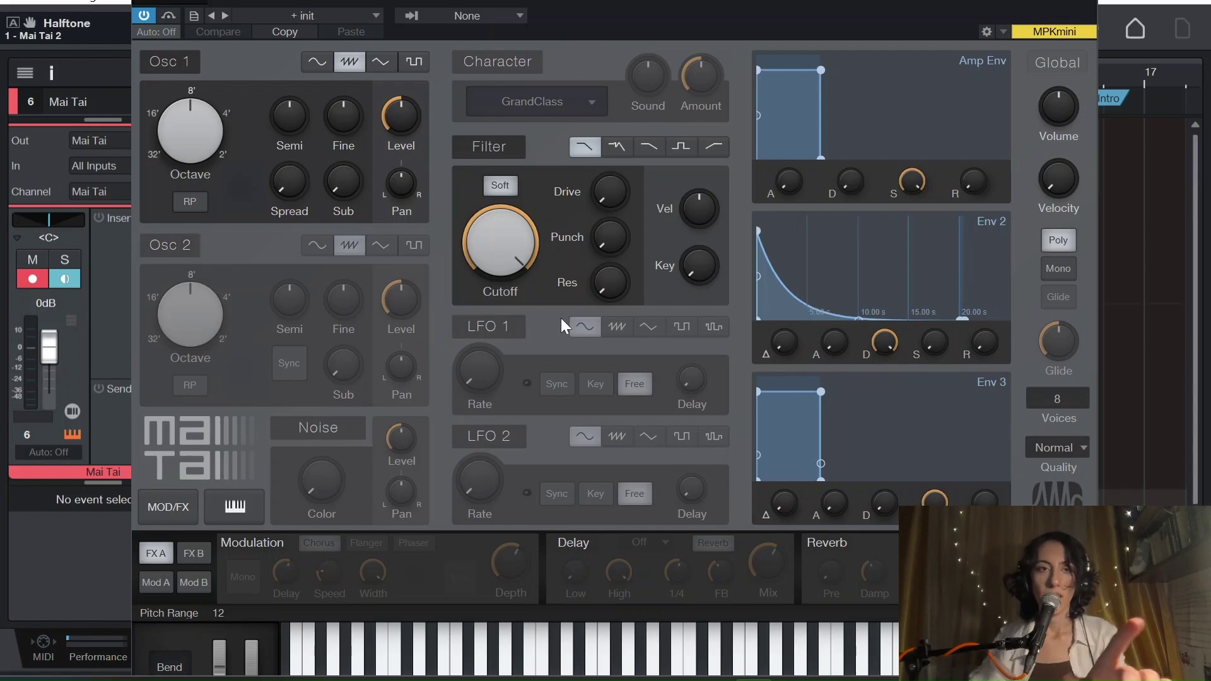
Enable Osc 2, switch the oscillators to sine, and set Osc 2's octave to 4'
left_click(181, 246)
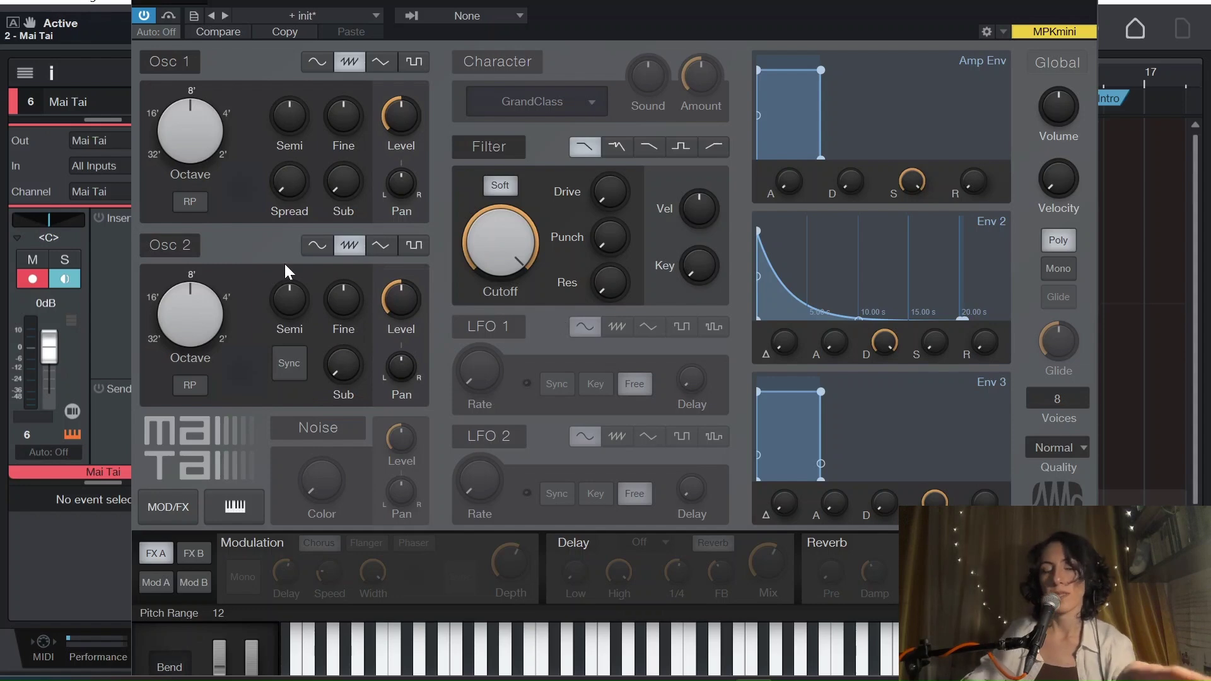
left_click(320, 247)
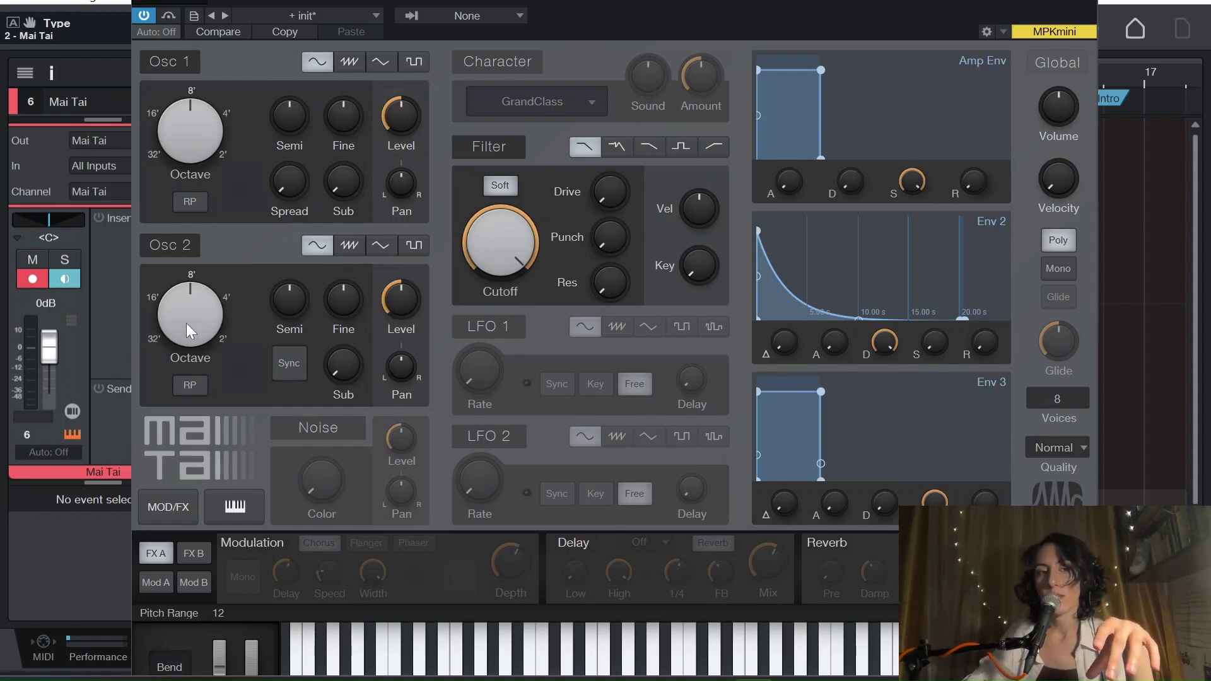
left_click_drag(199, 331, 231, 277)
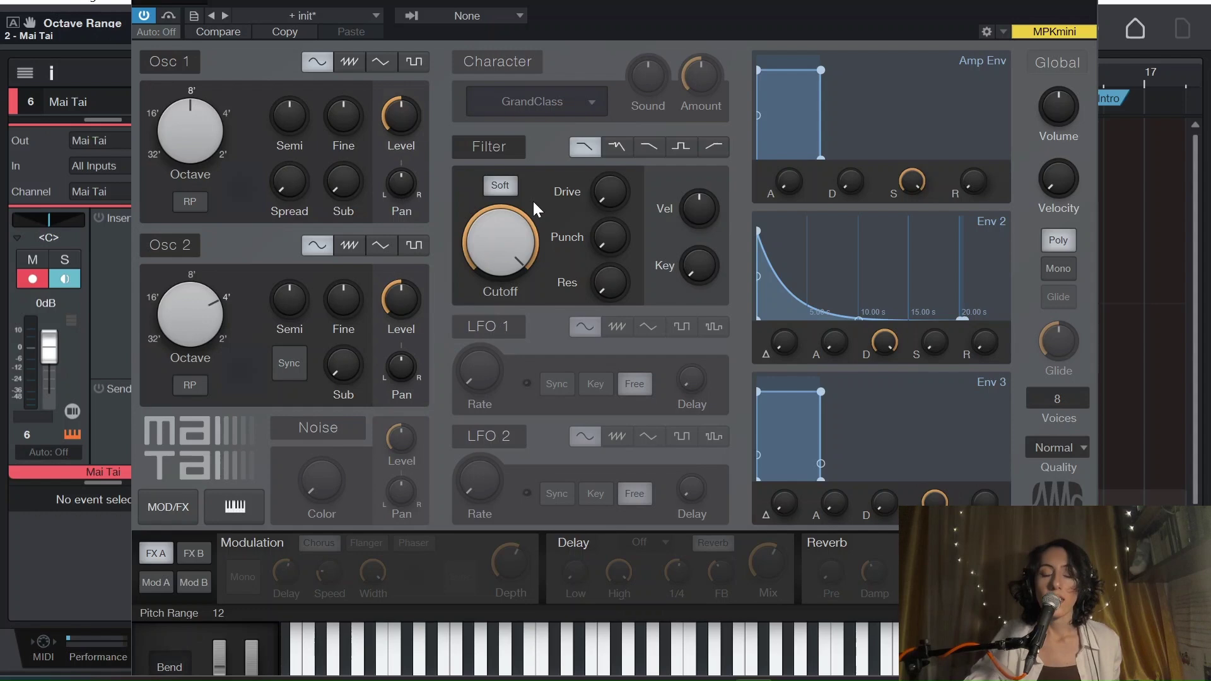
Try a six-semitone Osc 2 detune, reset it to 0, and widen Osc 1's stereo spread
mouse_move(535, 243)
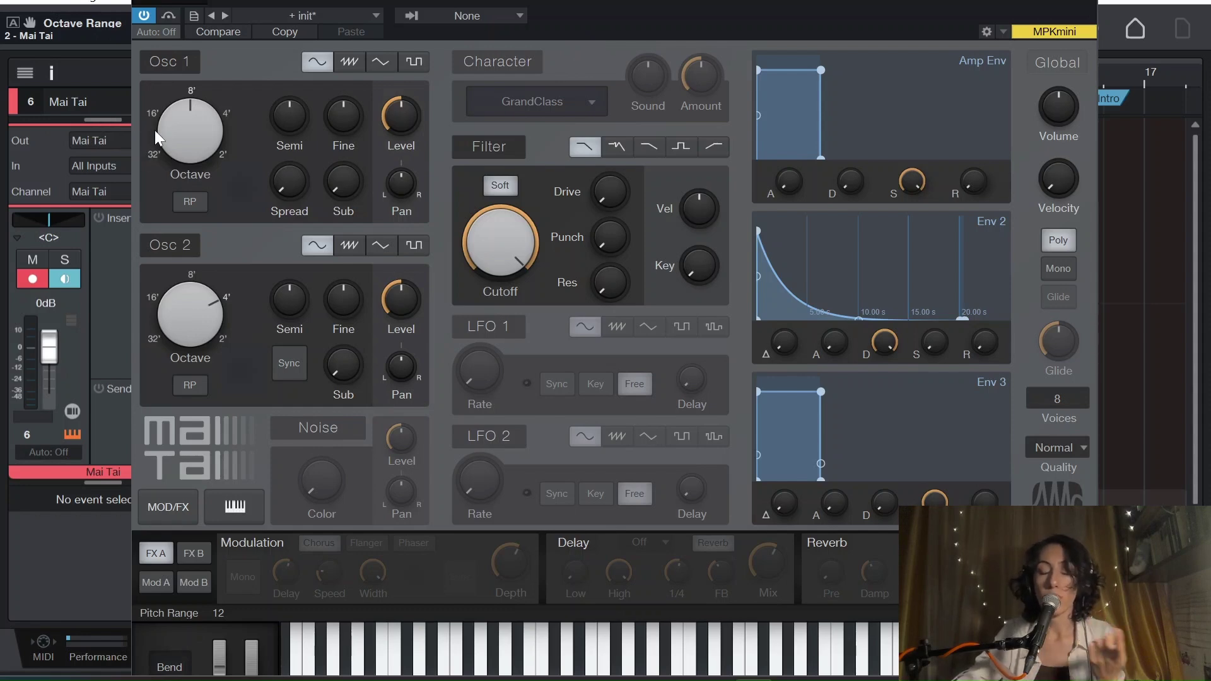
mouse_move(311, 130)
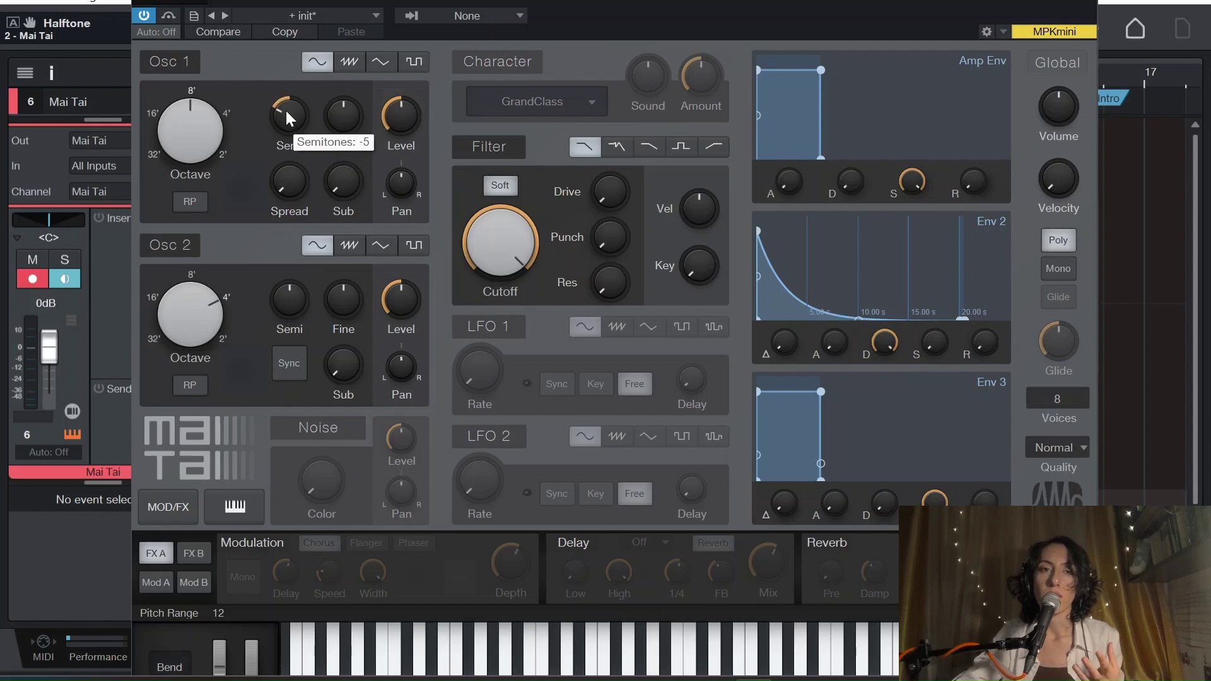
left_click_drag(301, 289, 310, 293)
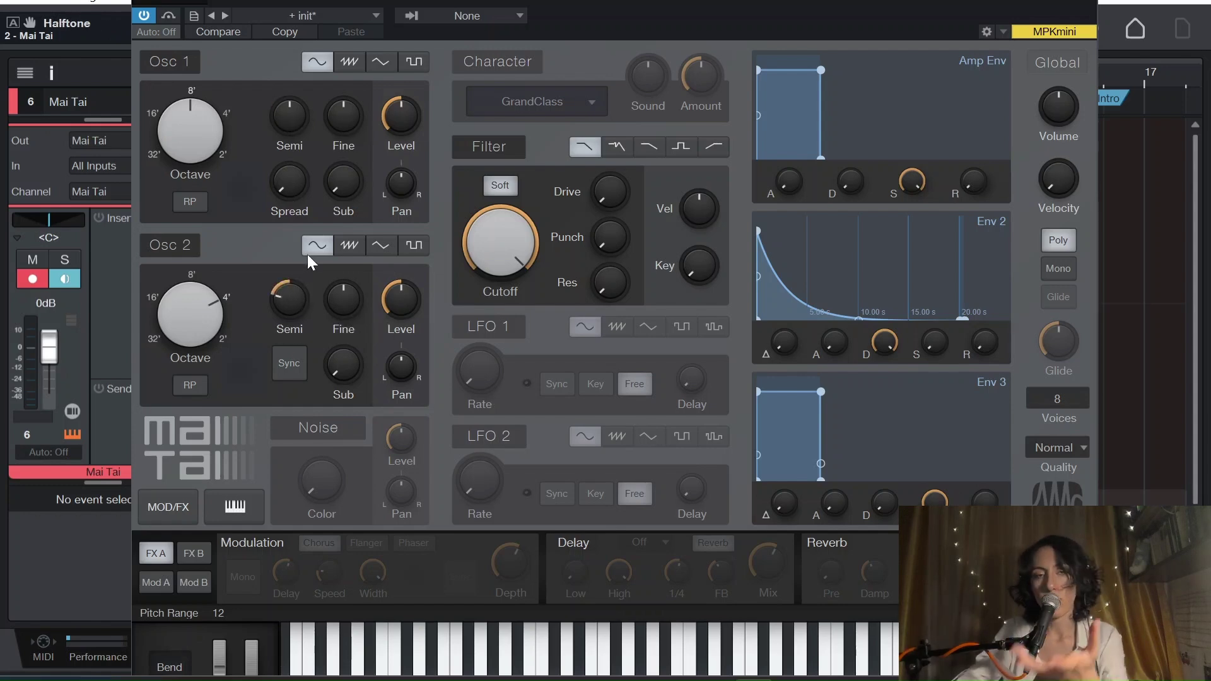
double_click(288, 292)
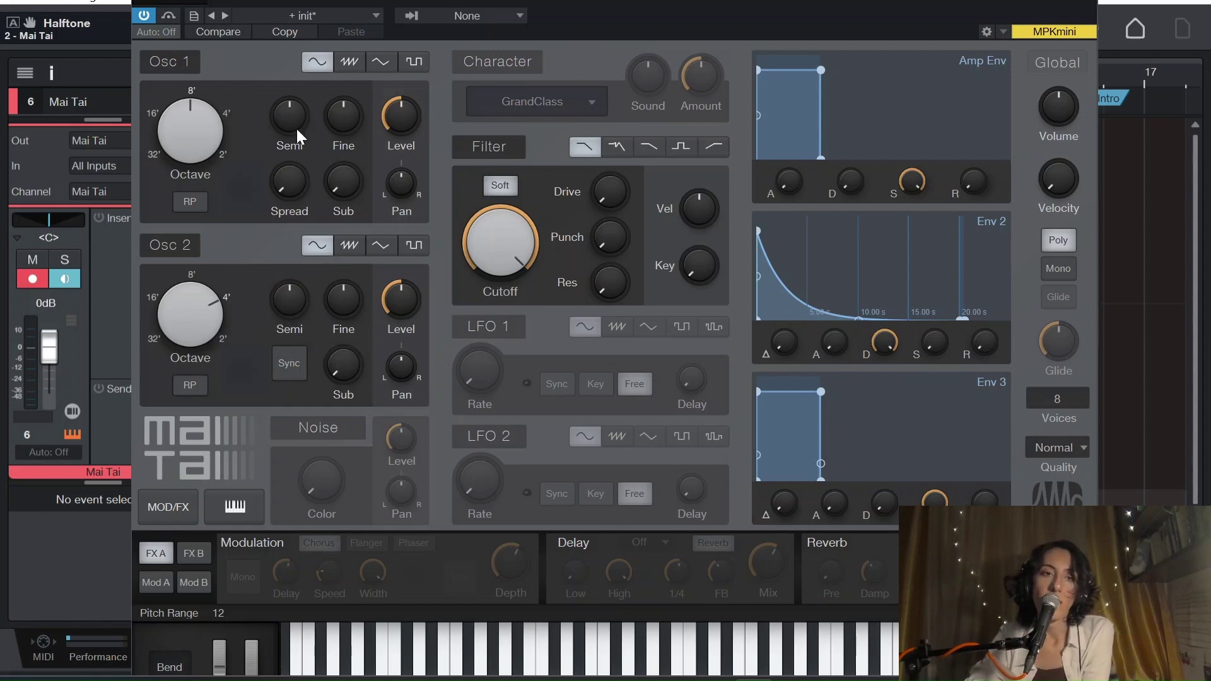
mouse_move(292, 141)
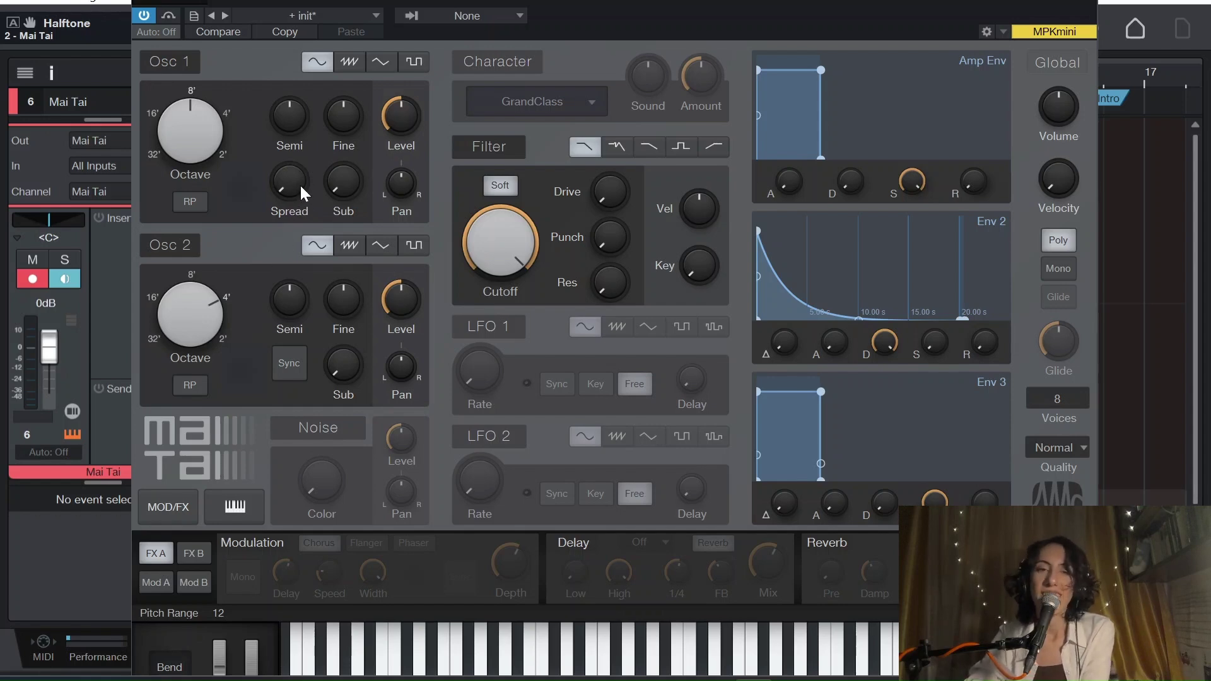
left_click_drag(301, 192, 272, 177)
Create a new part on track 6 and draw a one-beat C3 note in it
key("Escape")
scroll(521, 471, "down", 1)
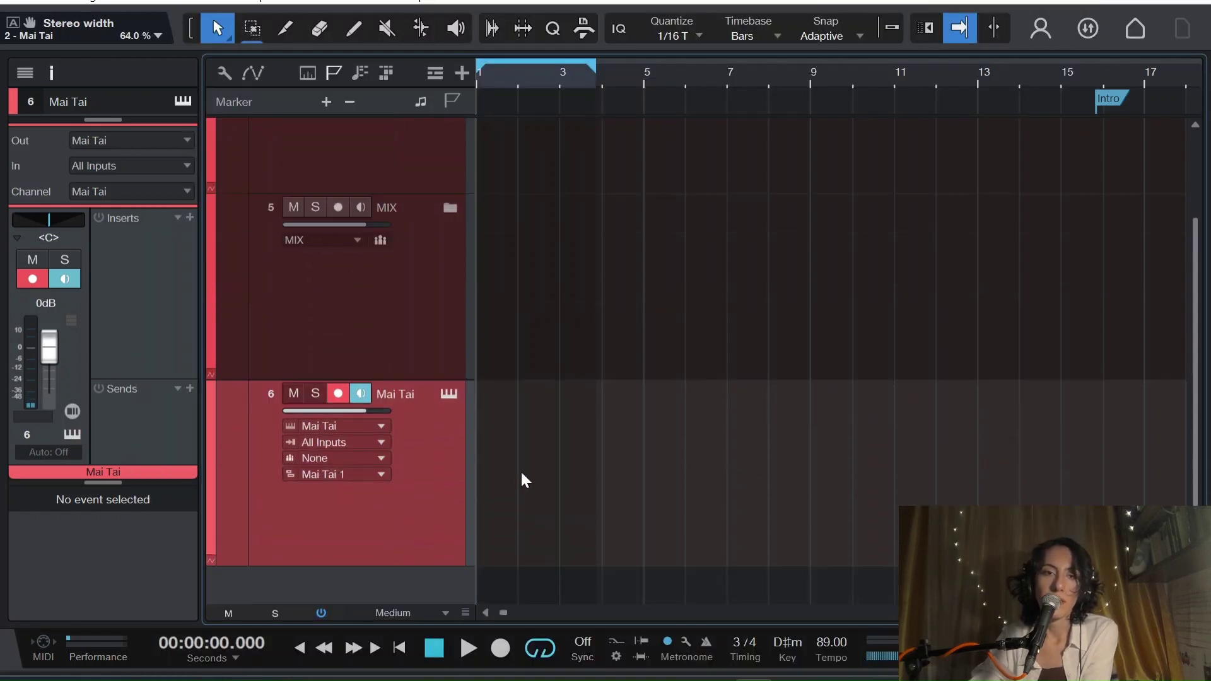
double_click(521, 470)
double_click(522, 473)
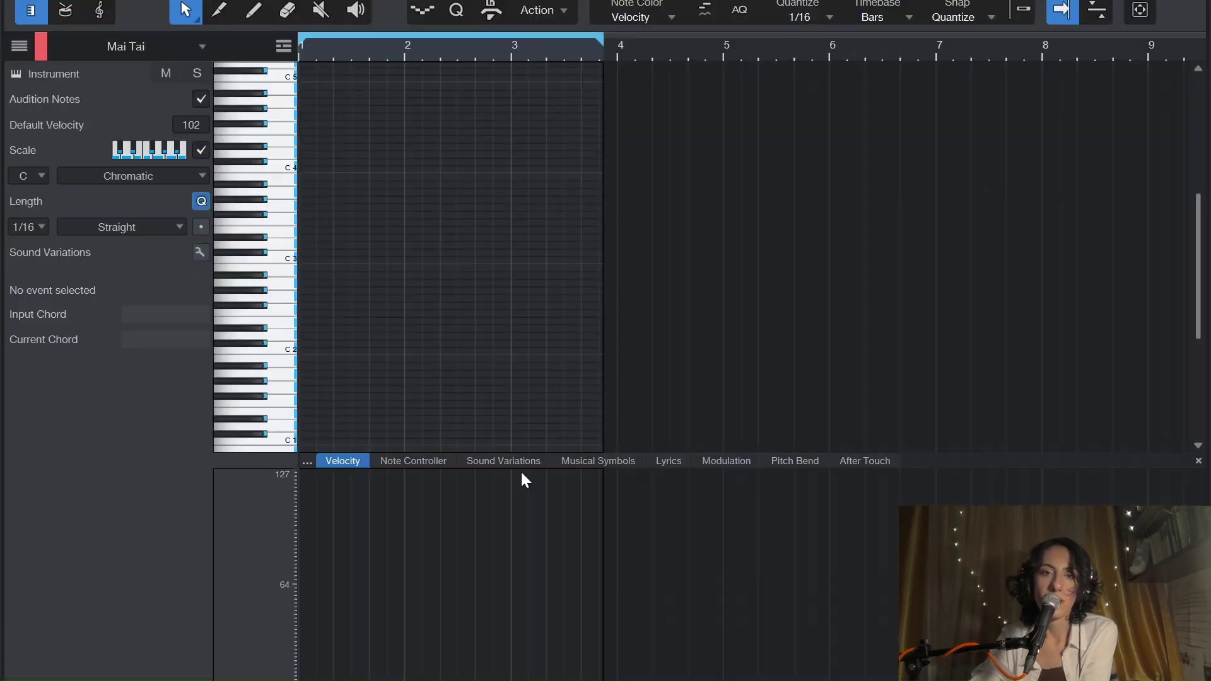
double_click(308, 262)
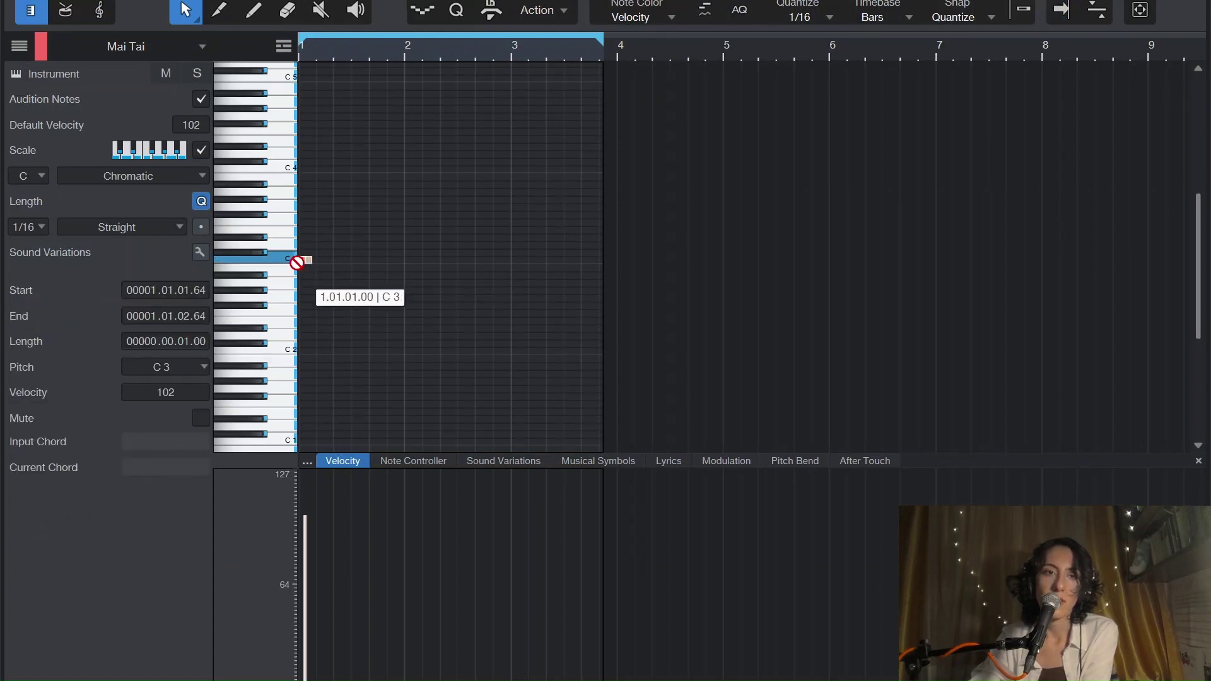
left_click_drag(305, 261, 358, 264)
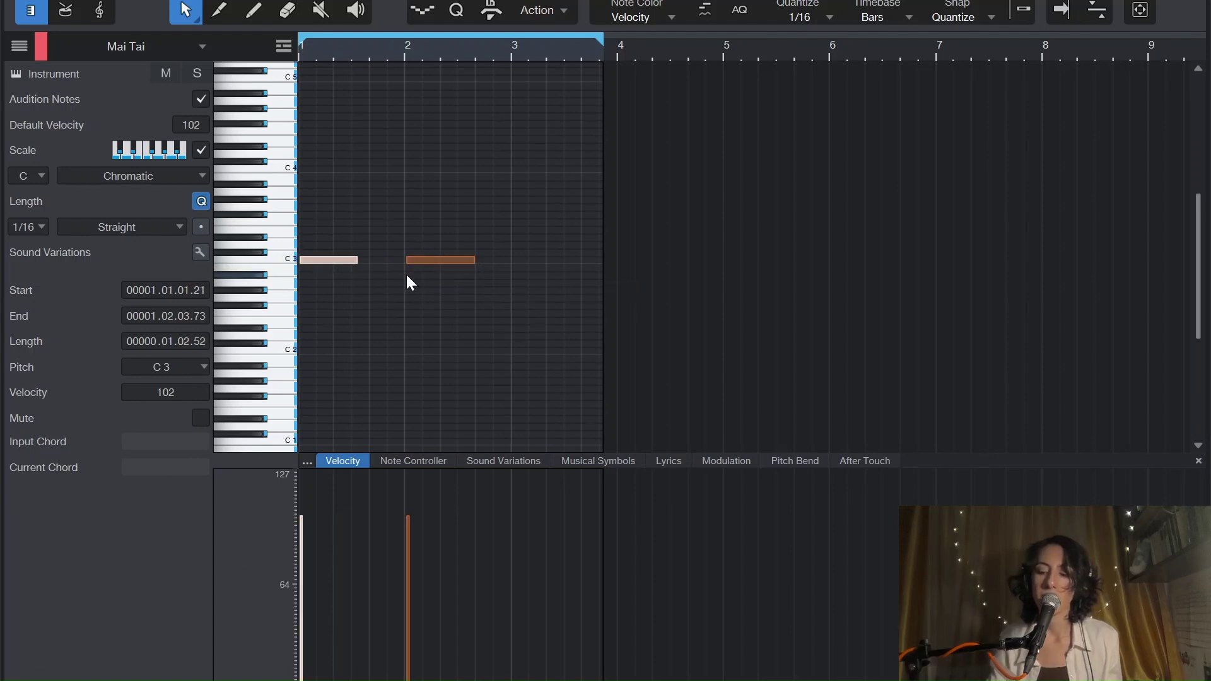
Turn on follow playback and play the part to audition the synth
key("f")
key("space")
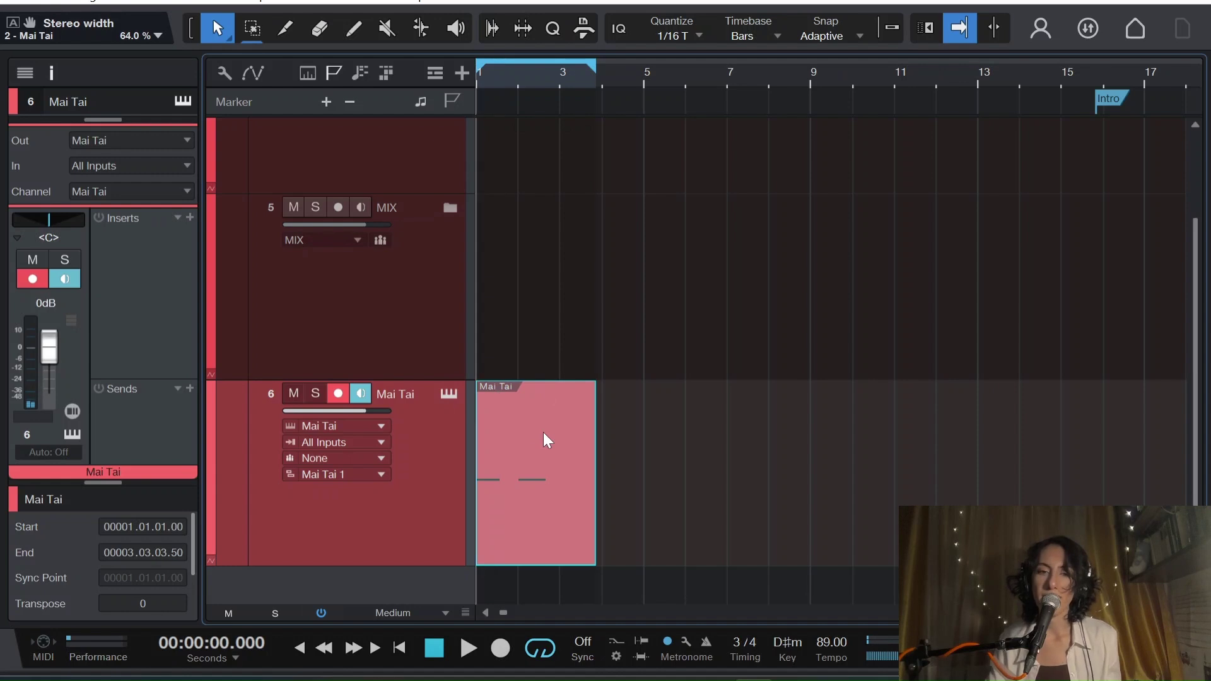
key("space")
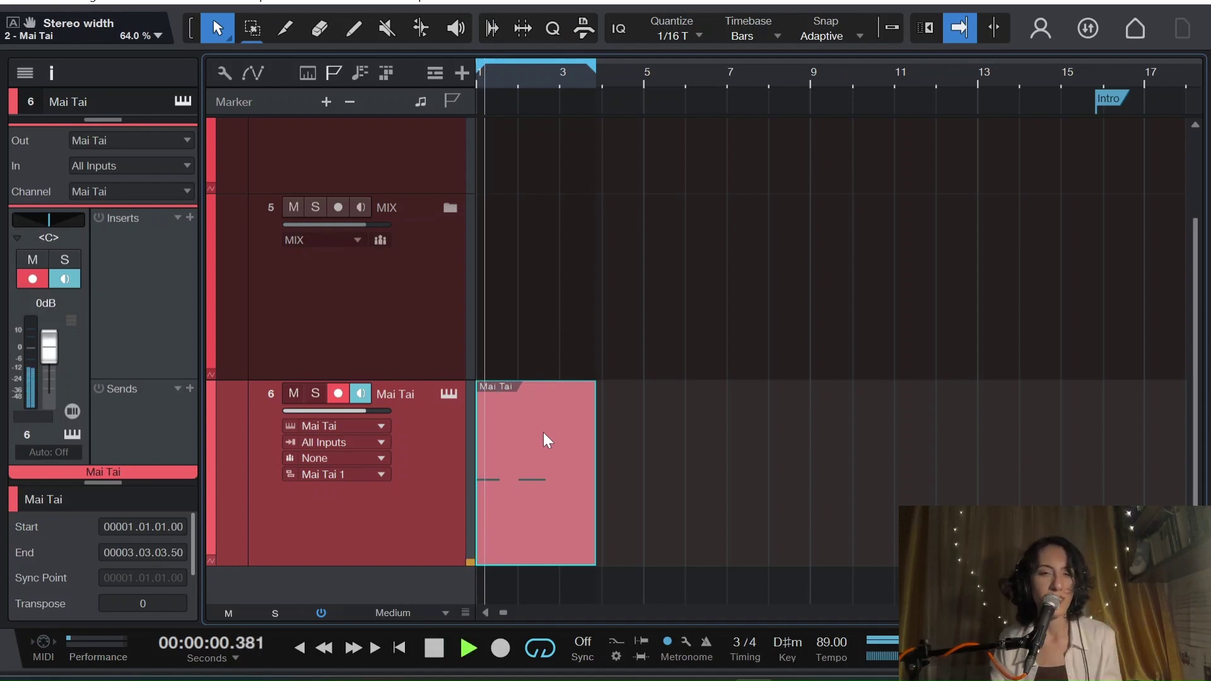
key("space")
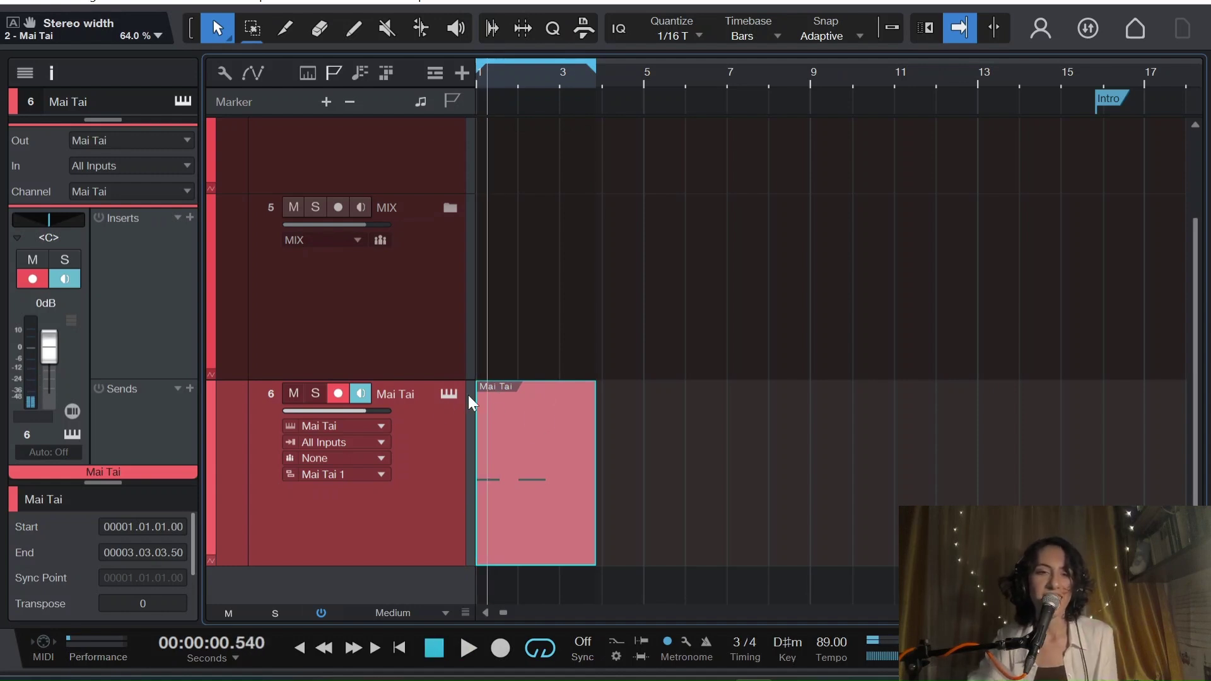
Reopen Mai Tai and give the amp envelope zero sustain and a longer decay
left_click(449, 394)
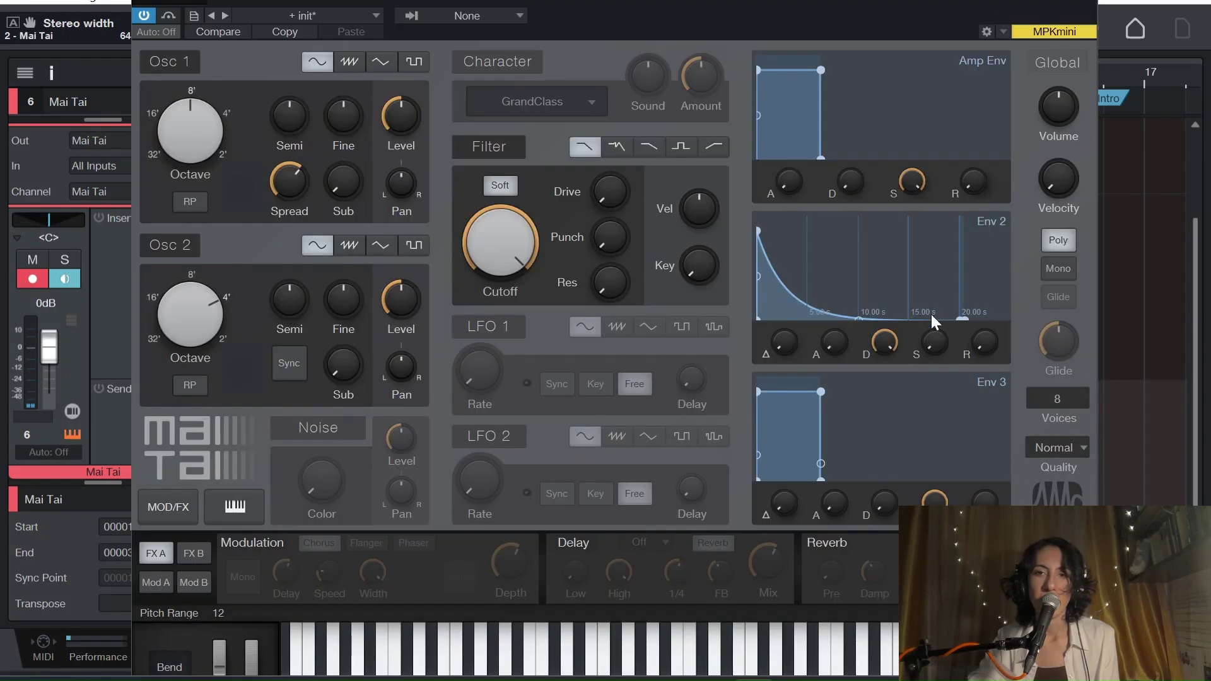
left_click_drag(918, 193, 901, 233)
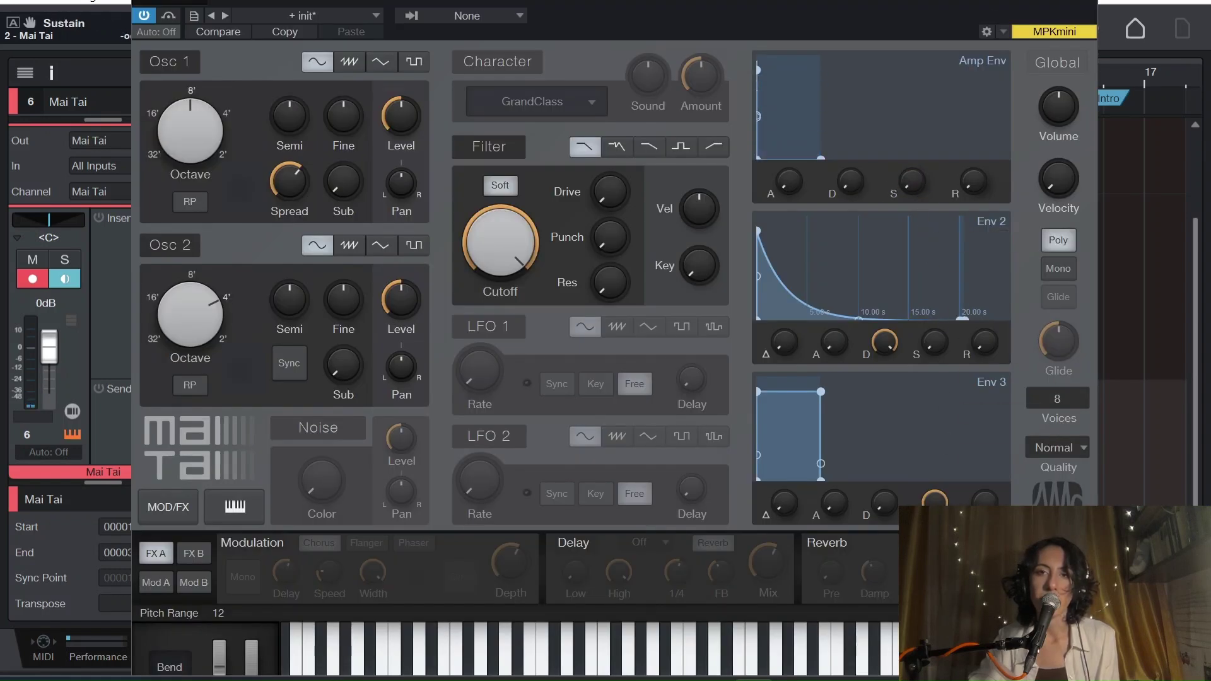
left_click_drag(859, 169, 817, 140)
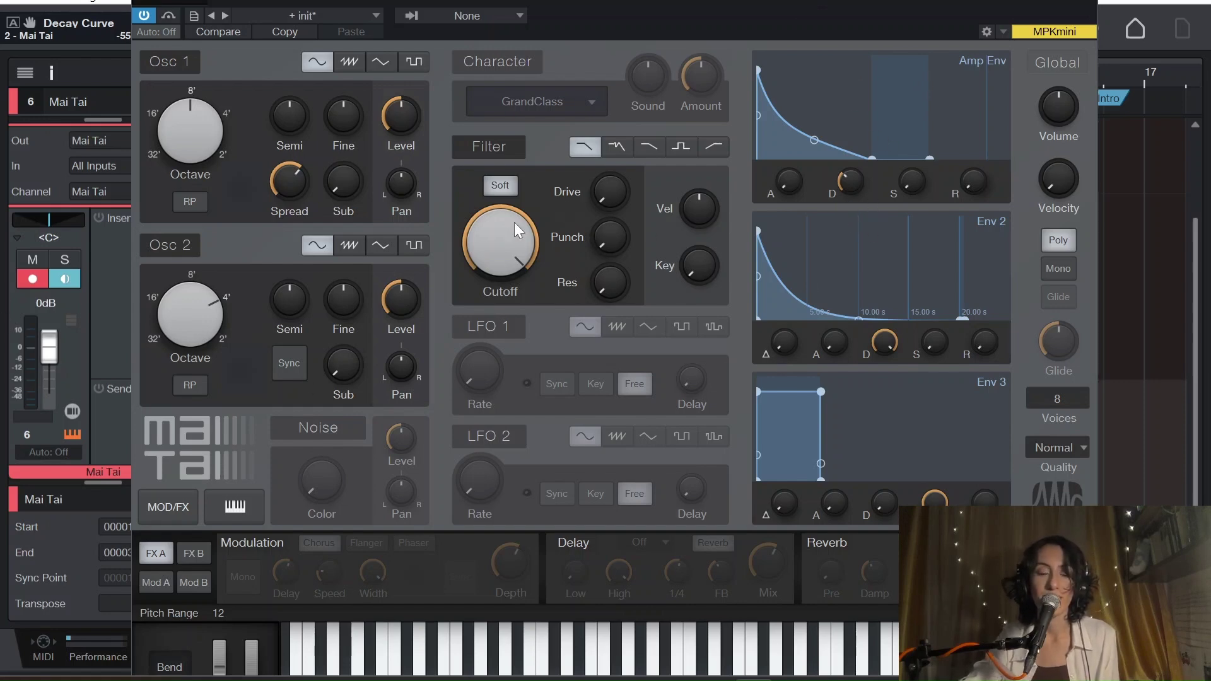
Lower the filter cutoff to 1.14 kHz and show the Mod A matrix
left_click_drag(515, 225, 513, 320)
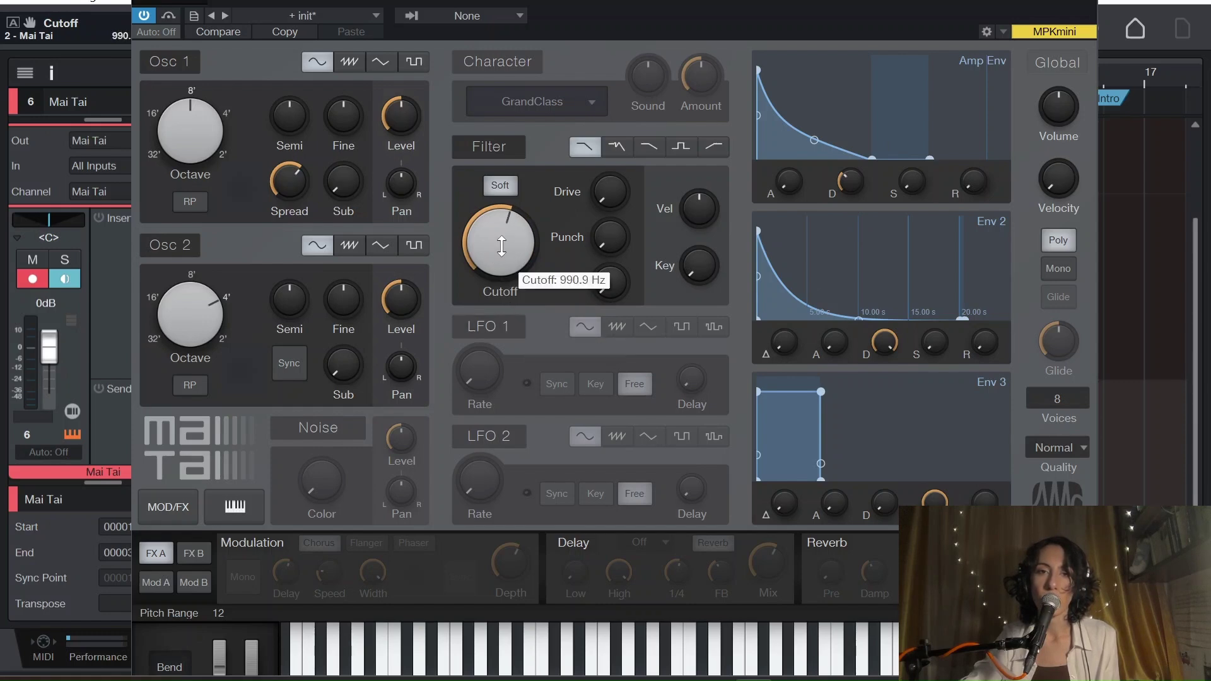
mouse_move(502, 246)
left_mouse_down()
mouse_move(513, 276)
mouse_move(502, 247)
left_mouse_up()
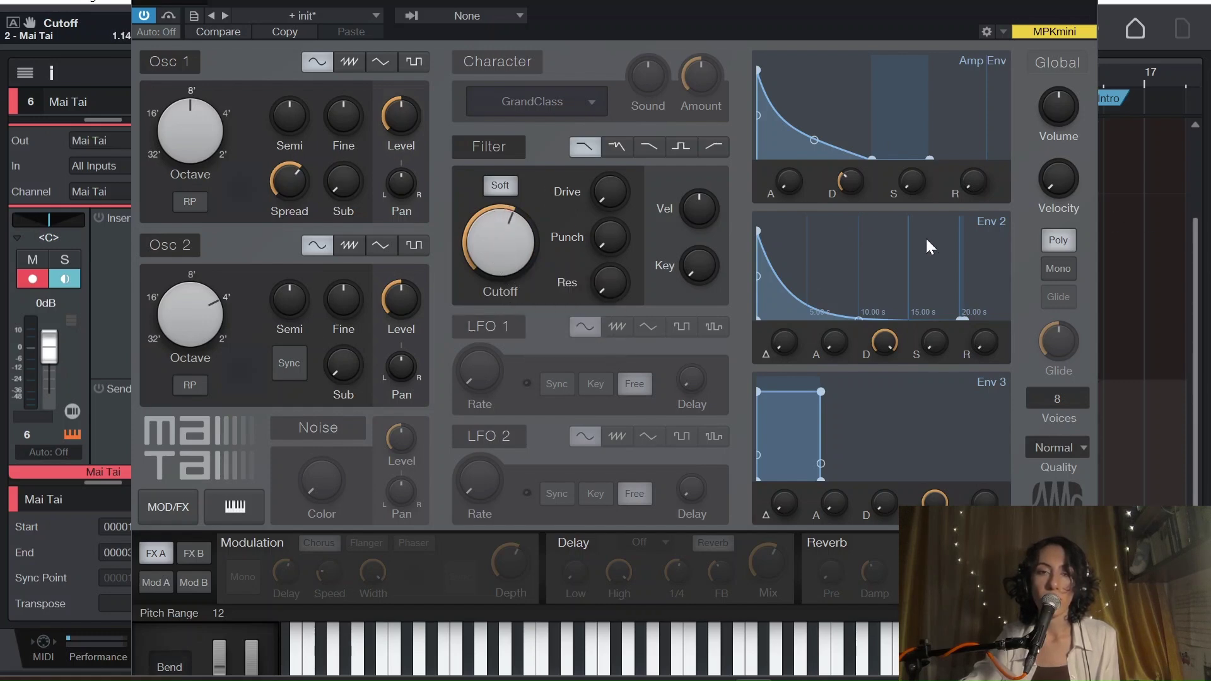
left_click(156, 583)
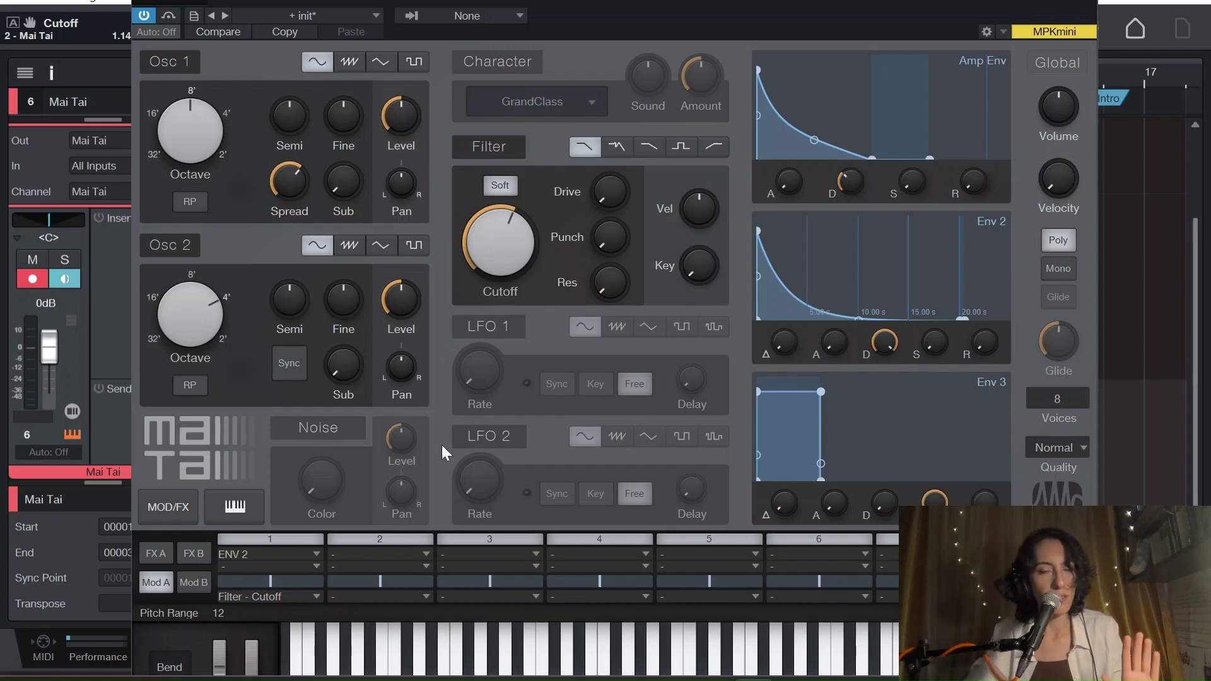
Route Env 2 to the filter cutoff with more amount and shorten Env 2 decay to about 240 ms
left_click(288, 586)
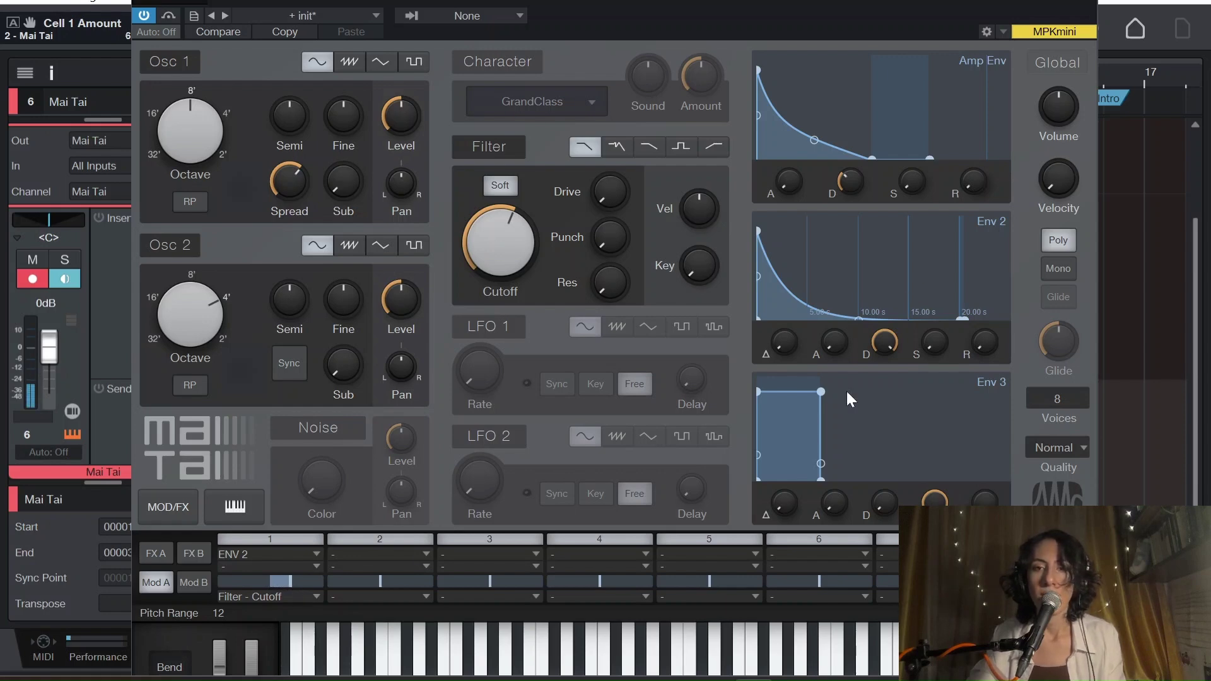
left_click_drag(290, 583, 301, 581)
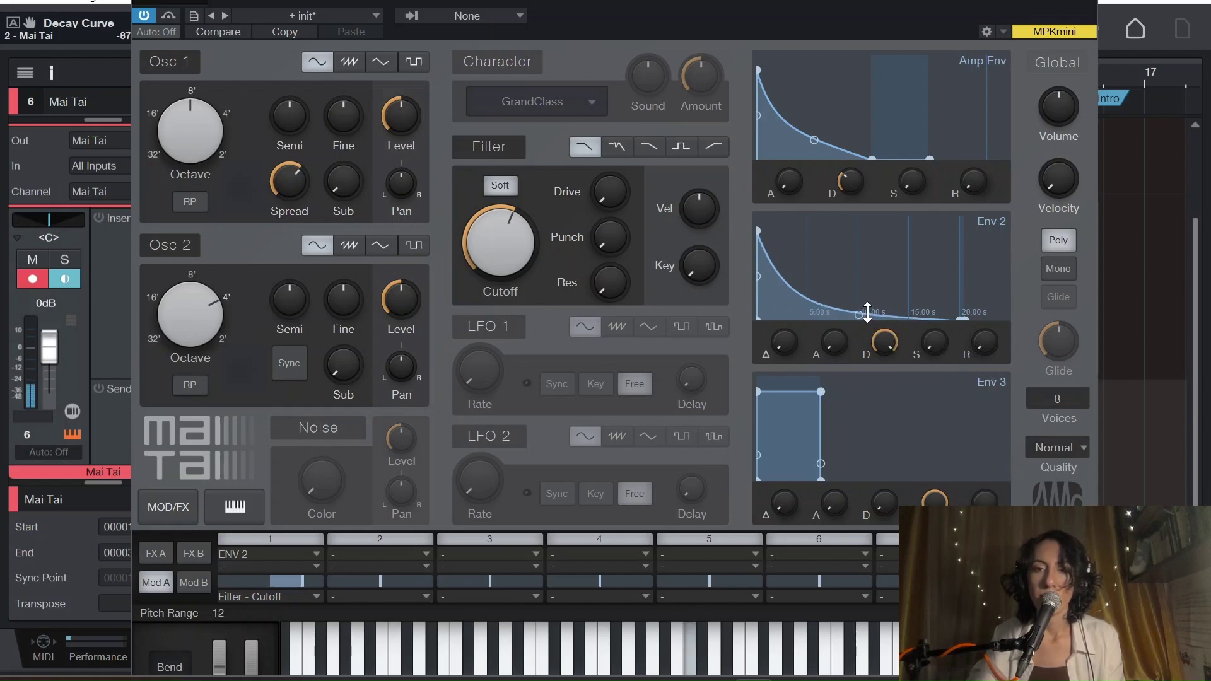
left_click_drag(885, 342, 887, 456)
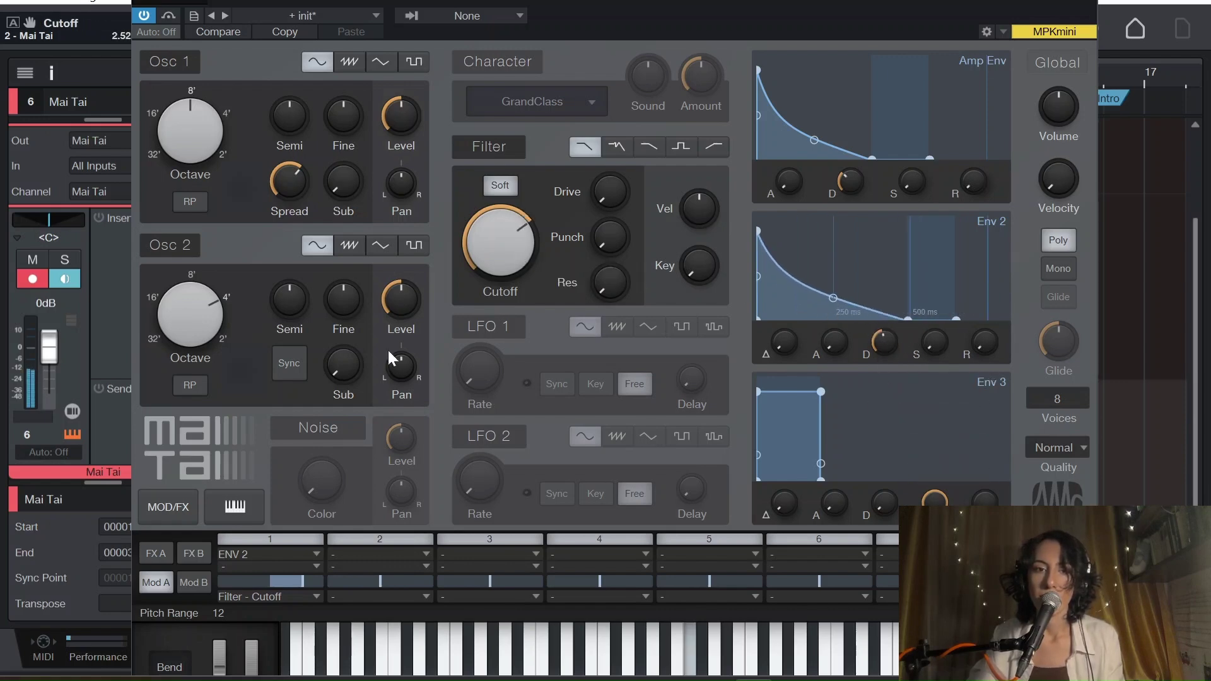
left_click_drag(303, 581, 291, 585)
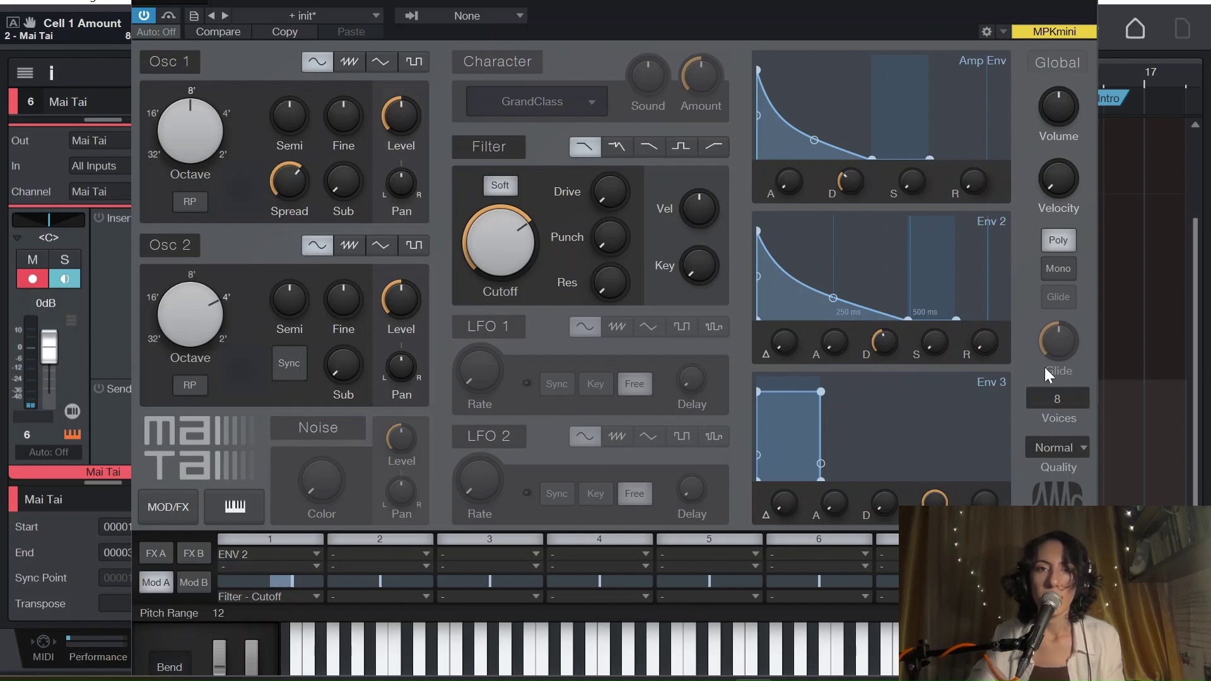
Lengthen the amp and Env 2 decays toward one second and audition a note
scroll(520, 250, "down", 4)
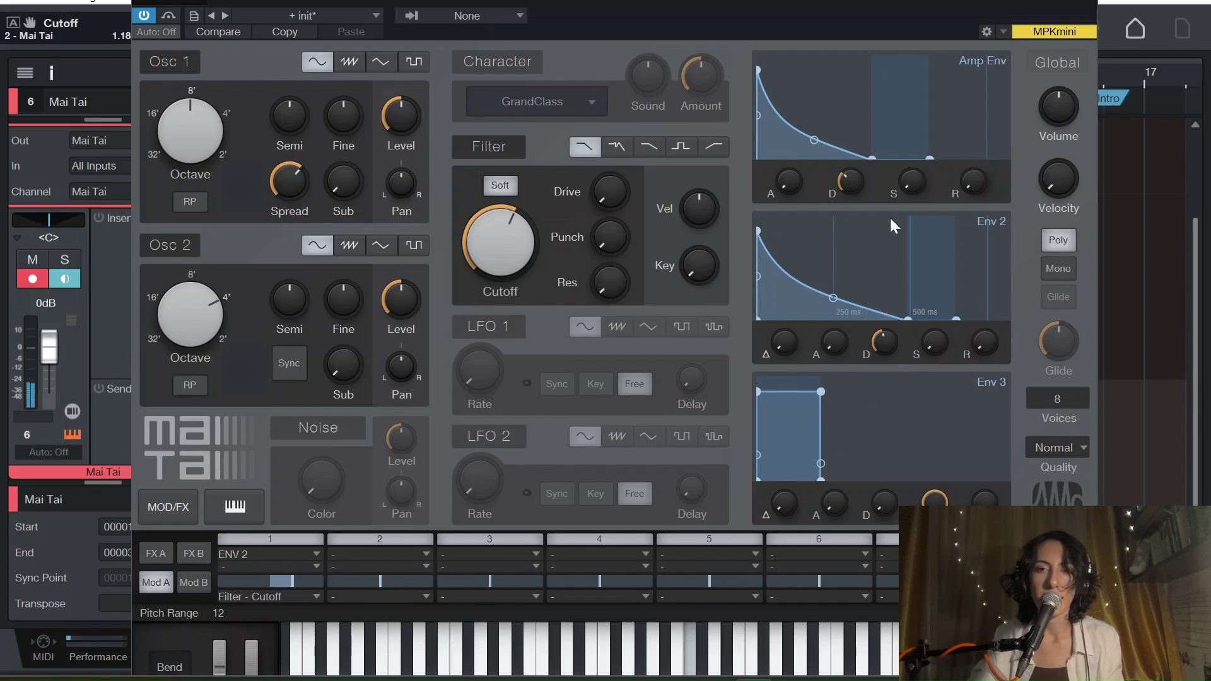
scroll(856, 172, "down", 2)
scroll(856, 172, "up", 3)
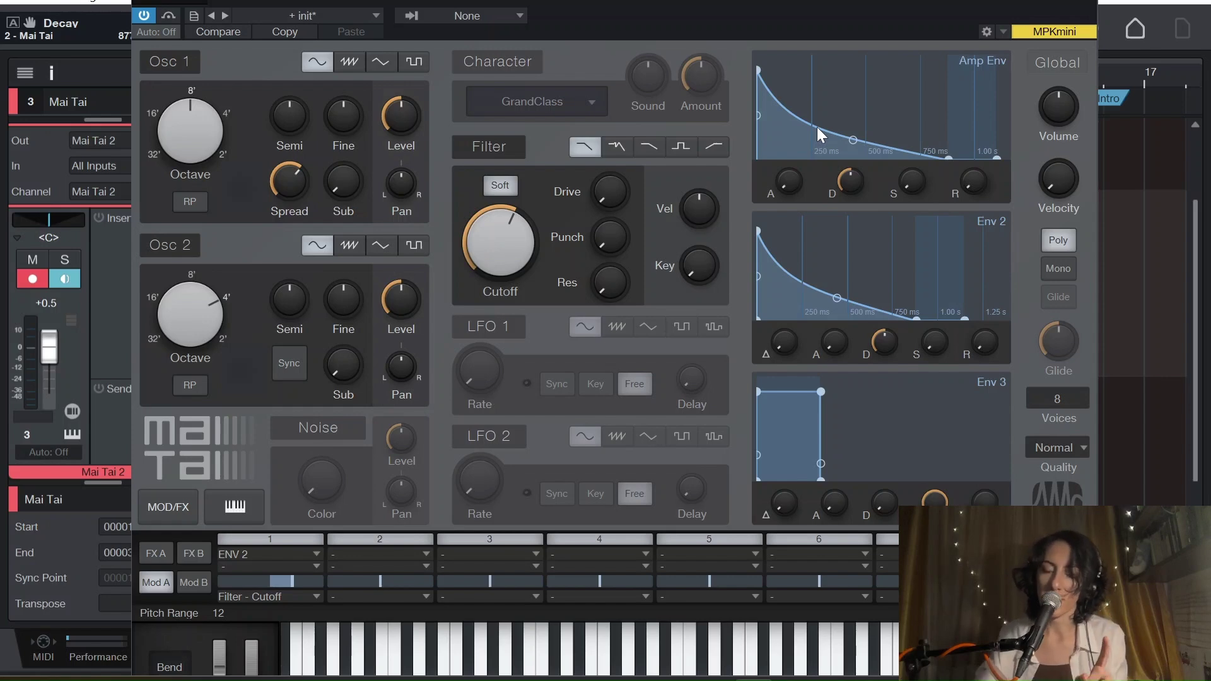
left_click(704, 650)
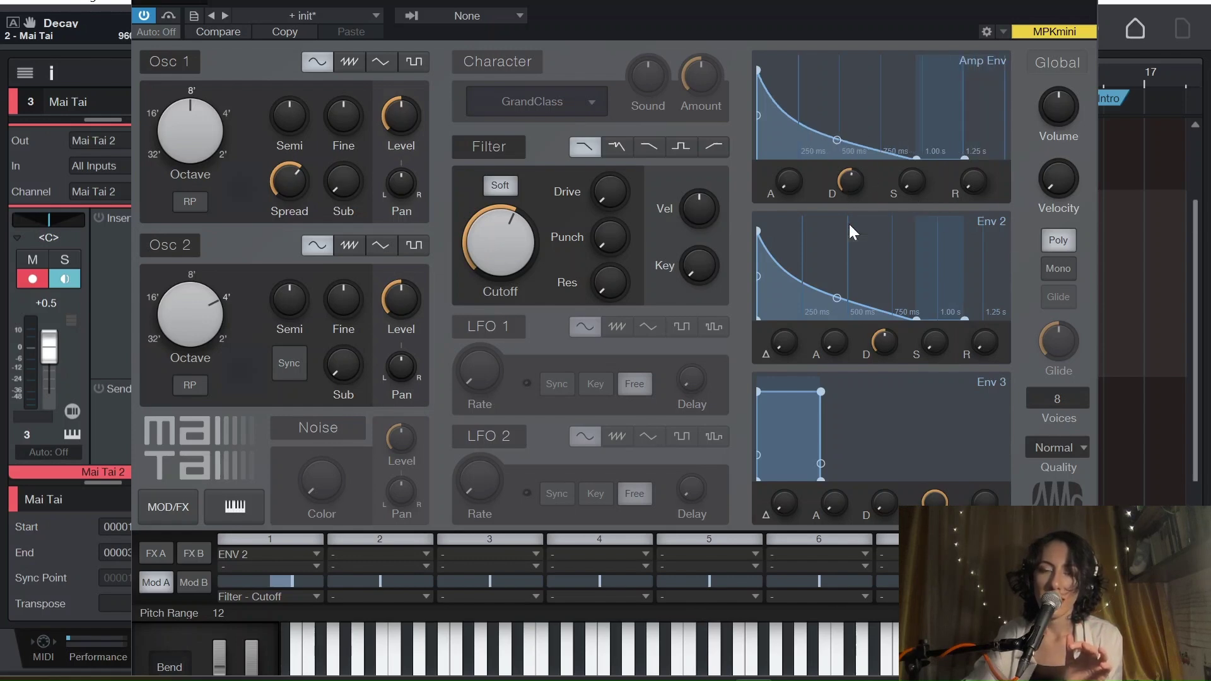
scroll(891, 342, "up", 2)
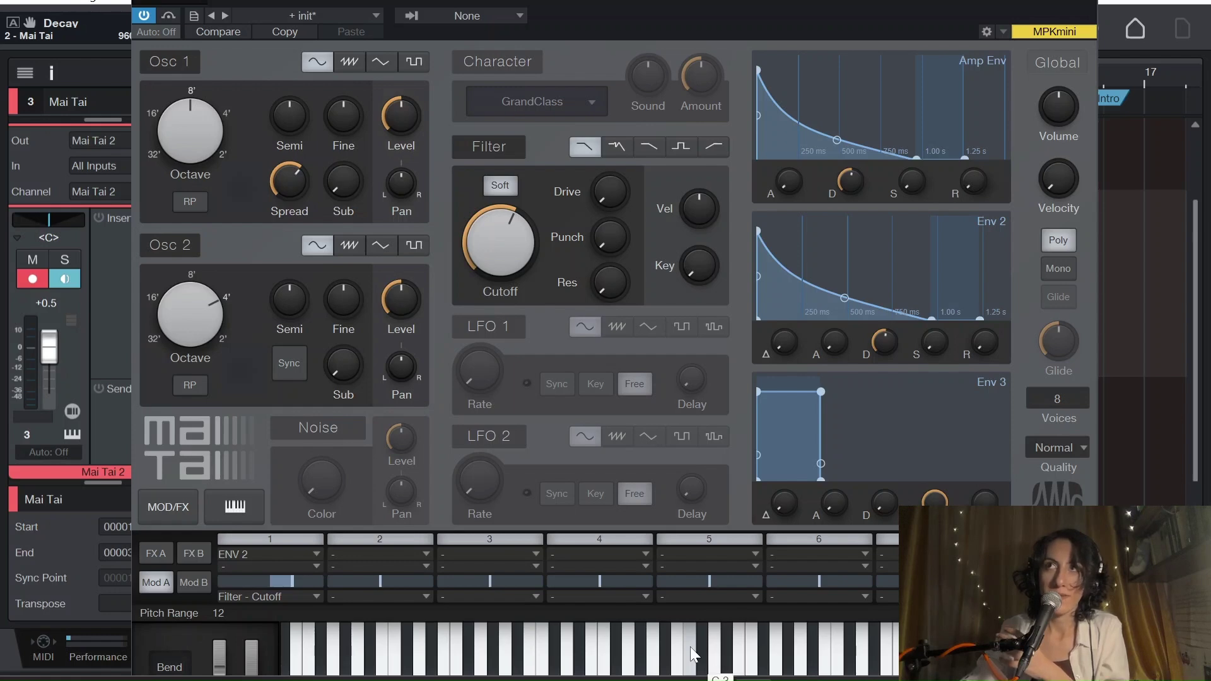
Audition the patch on the on-screen keyboard, then switch LFO 1 on
left_click(703, 650)
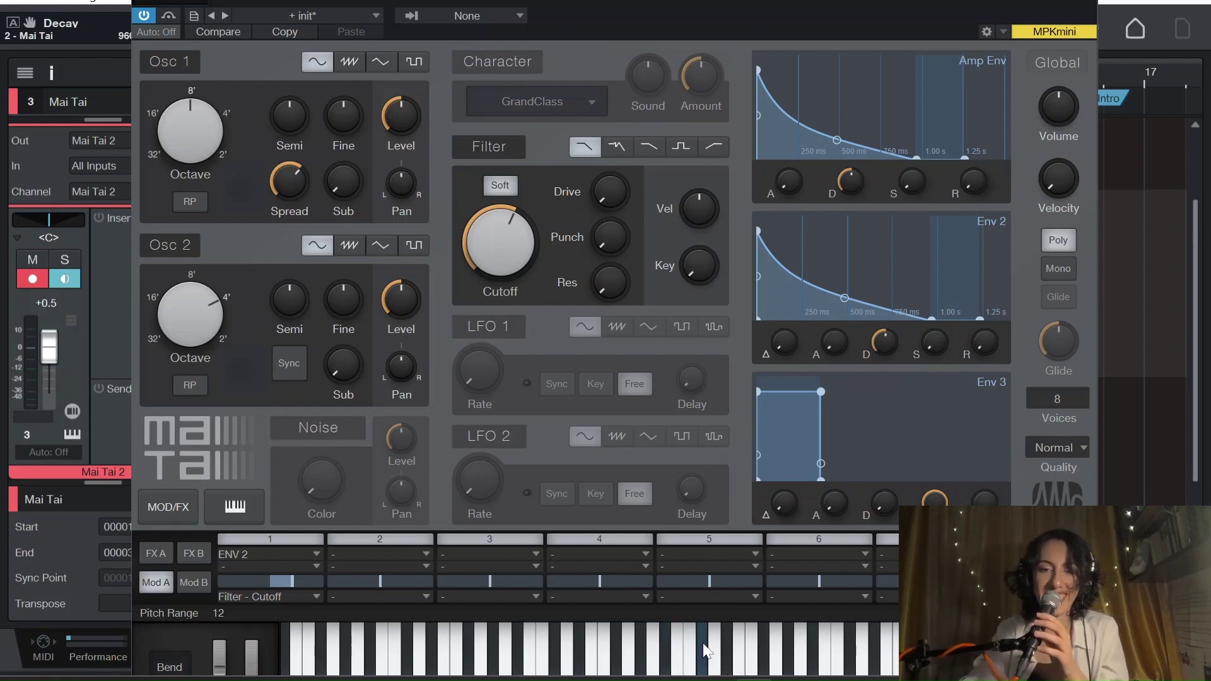
left_click(704, 651)
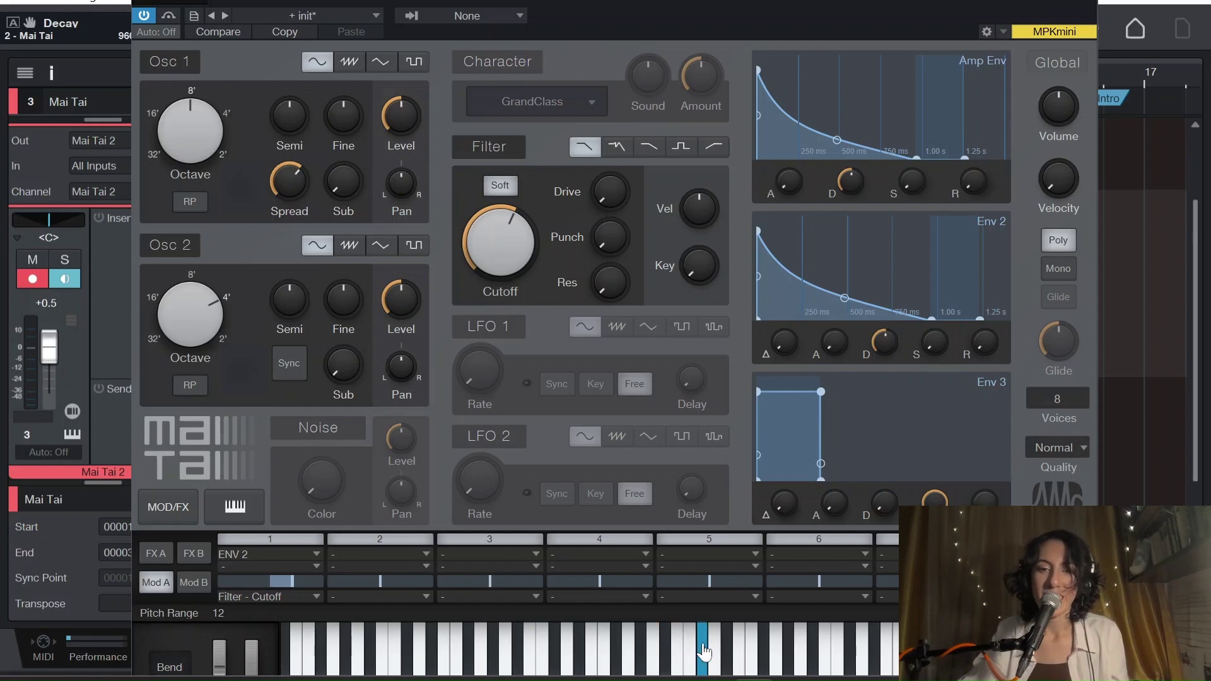
left_click(705, 651)
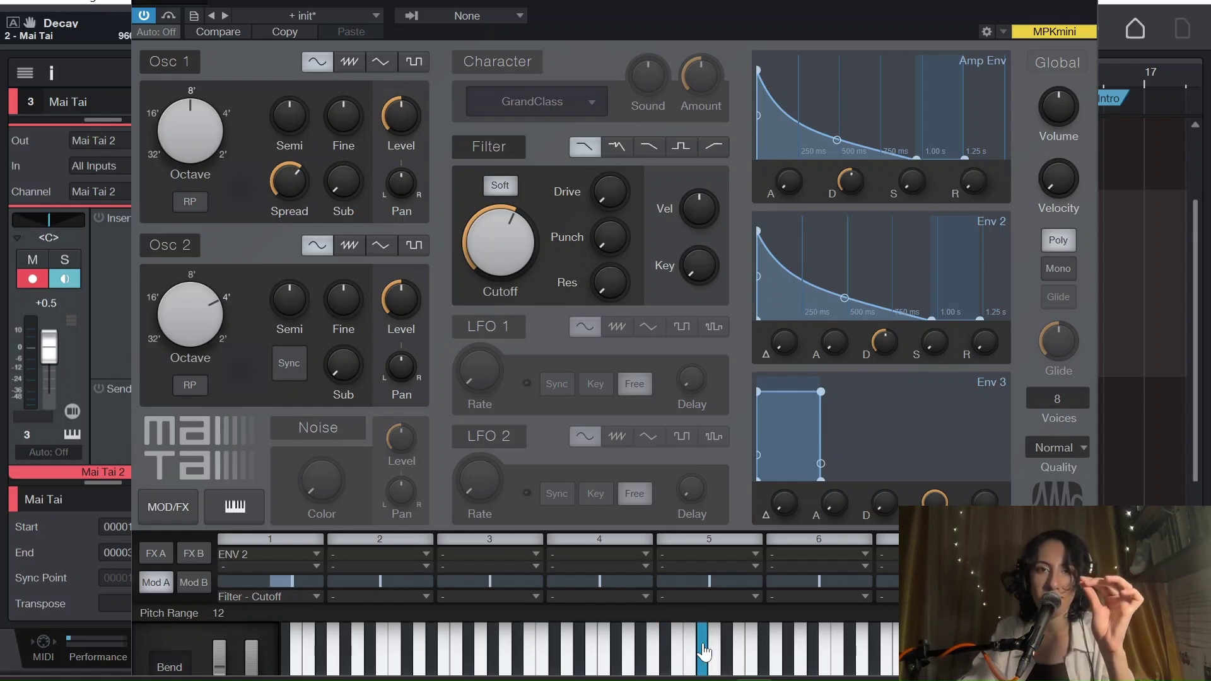
key("Down")
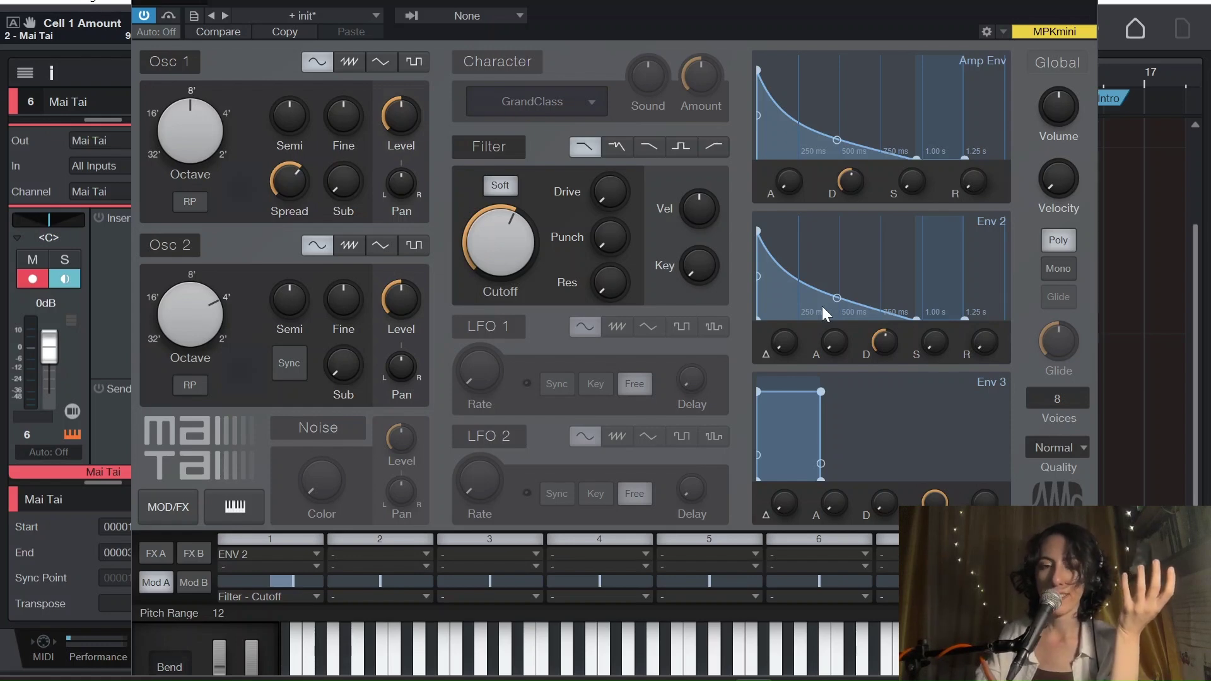
left_click(496, 327)
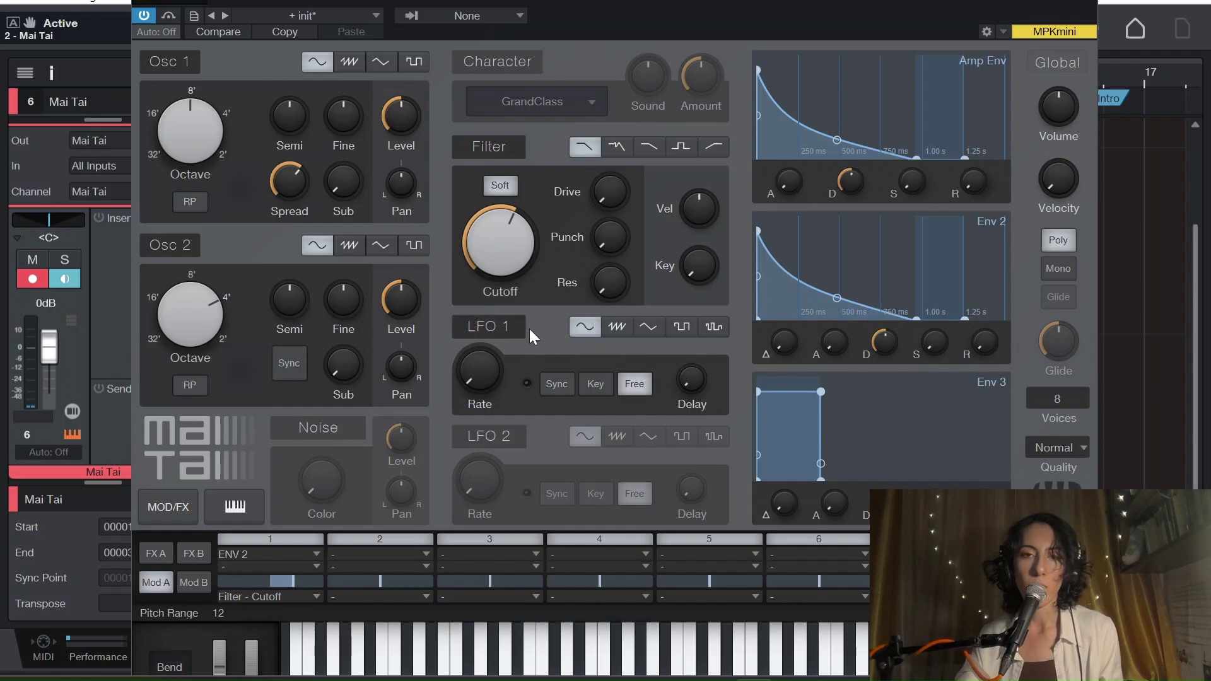
Set LFO 1 to a triangle wave with its rate at about 103.3 Hz
left_click(647, 329)
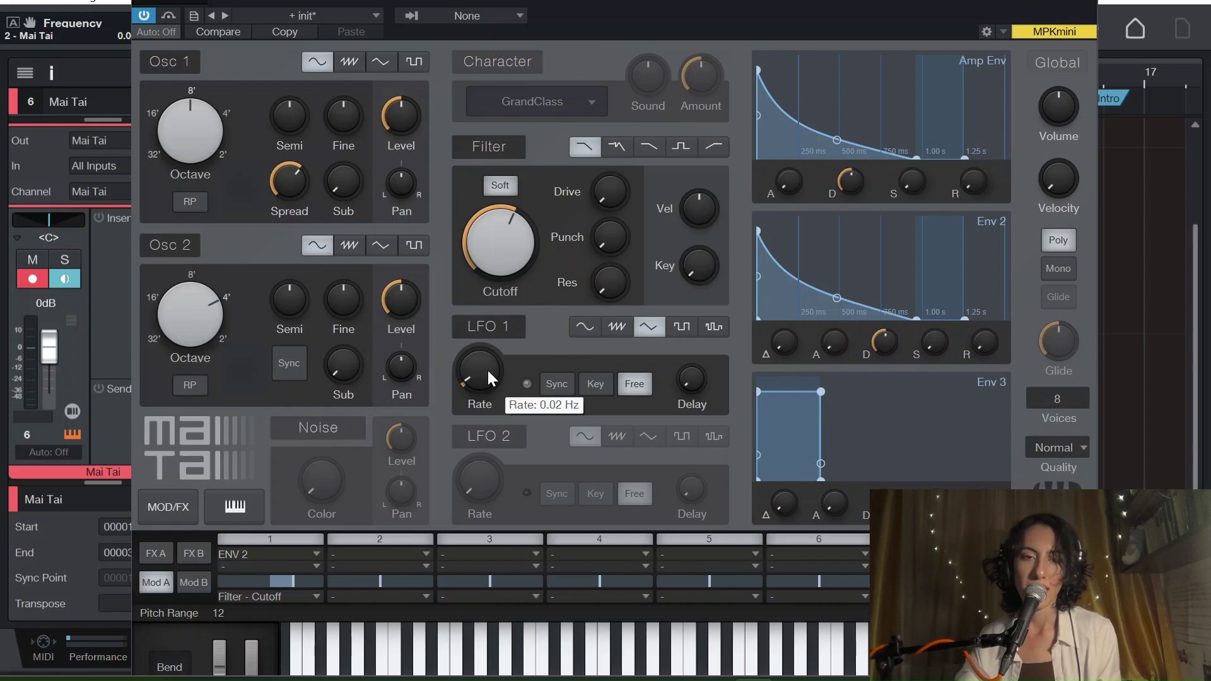
mouse_move(487, 369)
left_mouse_down()
mouse_move(494, 286)
mouse_move(481, 390)
left_mouse_up()
scroll(484, 368, "up", 5)
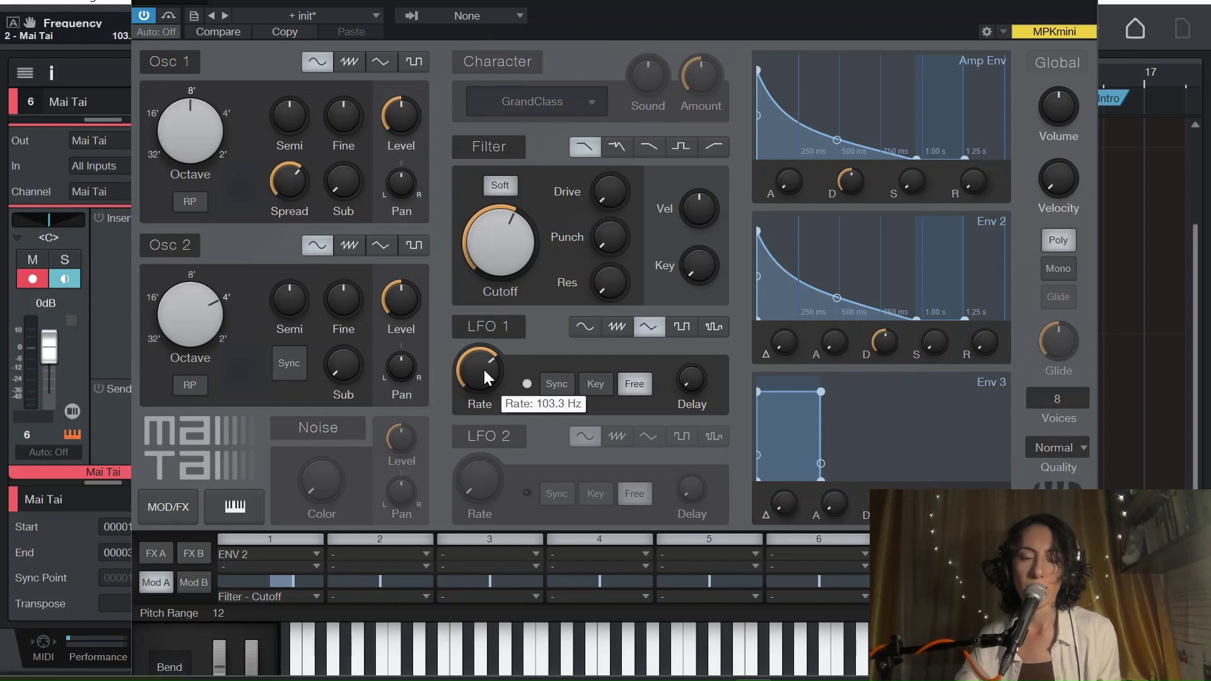
scroll(483, 368, "up", 2)
scroll(483, 368, "down", 2)
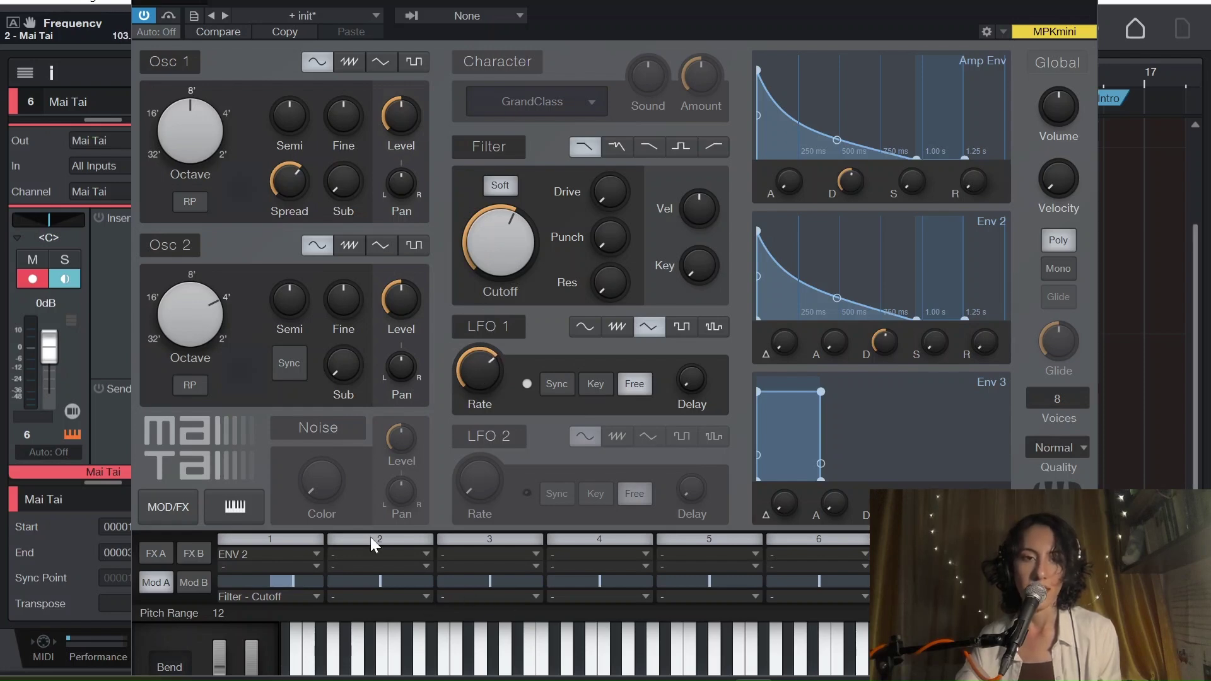
Route LFO 1 to OSC 1 - Pitch in slot 2 and OSC 2 - Pitch in slot 3
left_click(369, 553)
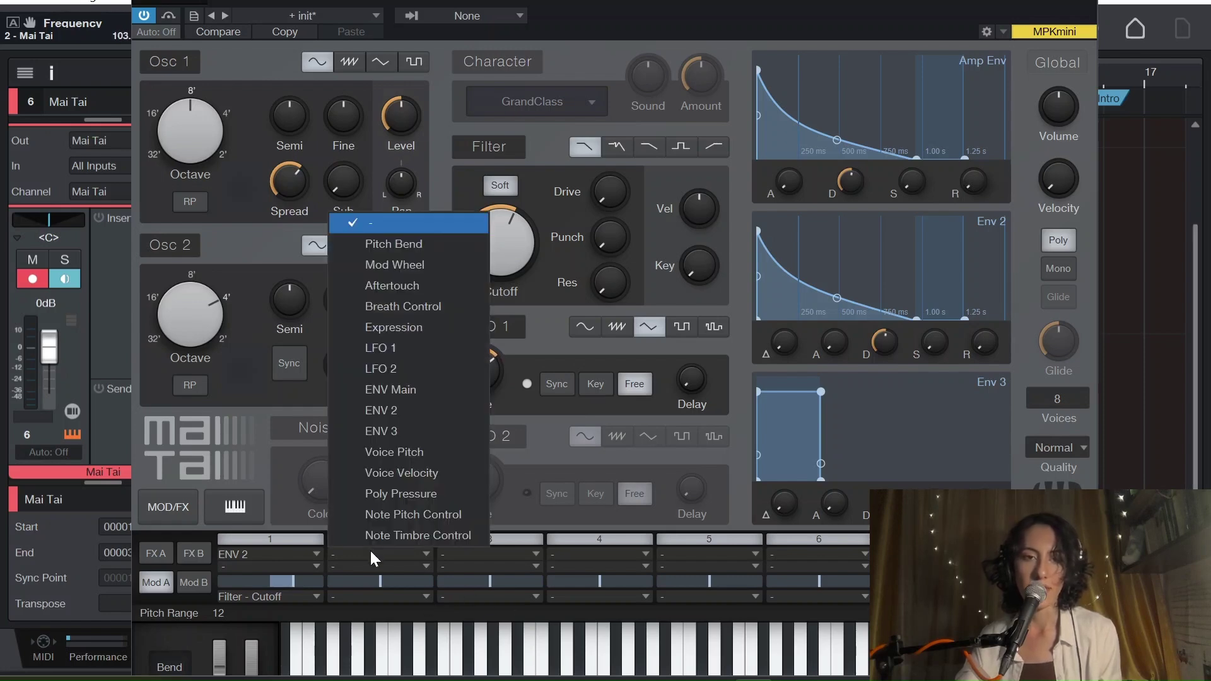
left_click(397, 346)
left_click(363, 596)
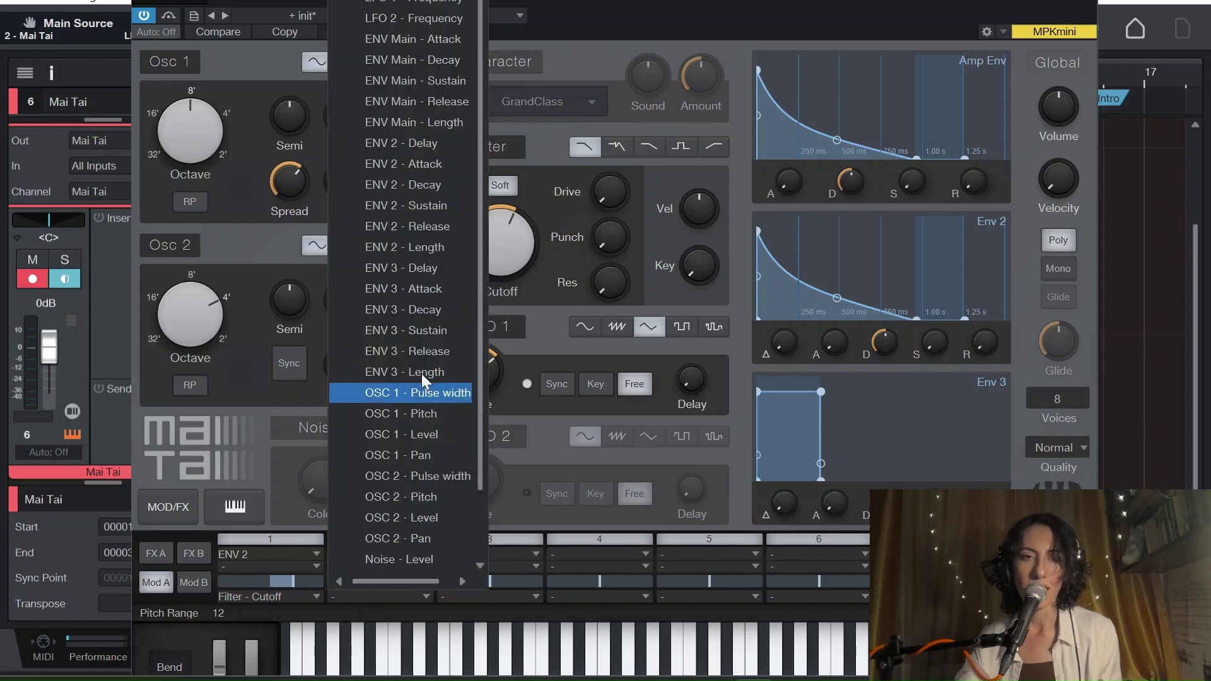
left_click(411, 415)
left_click(463, 553)
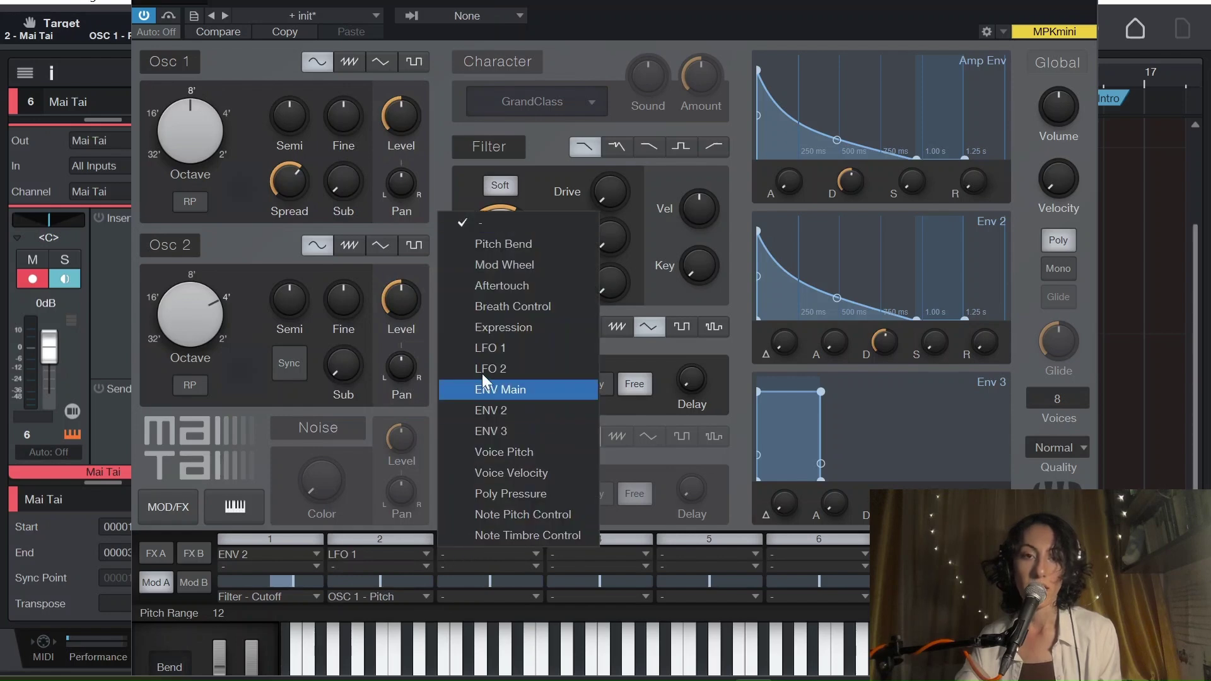
left_click(494, 344)
left_click(501, 596)
scroll(514, 549, "down", 3)
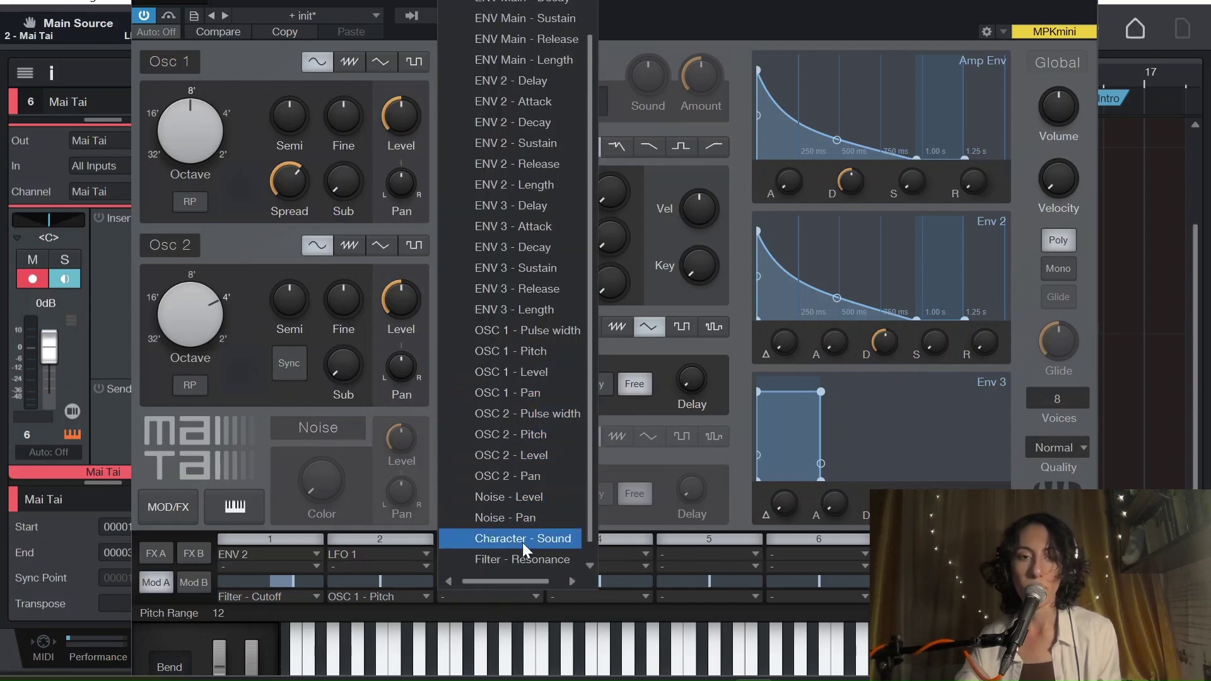
left_click(529, 417)
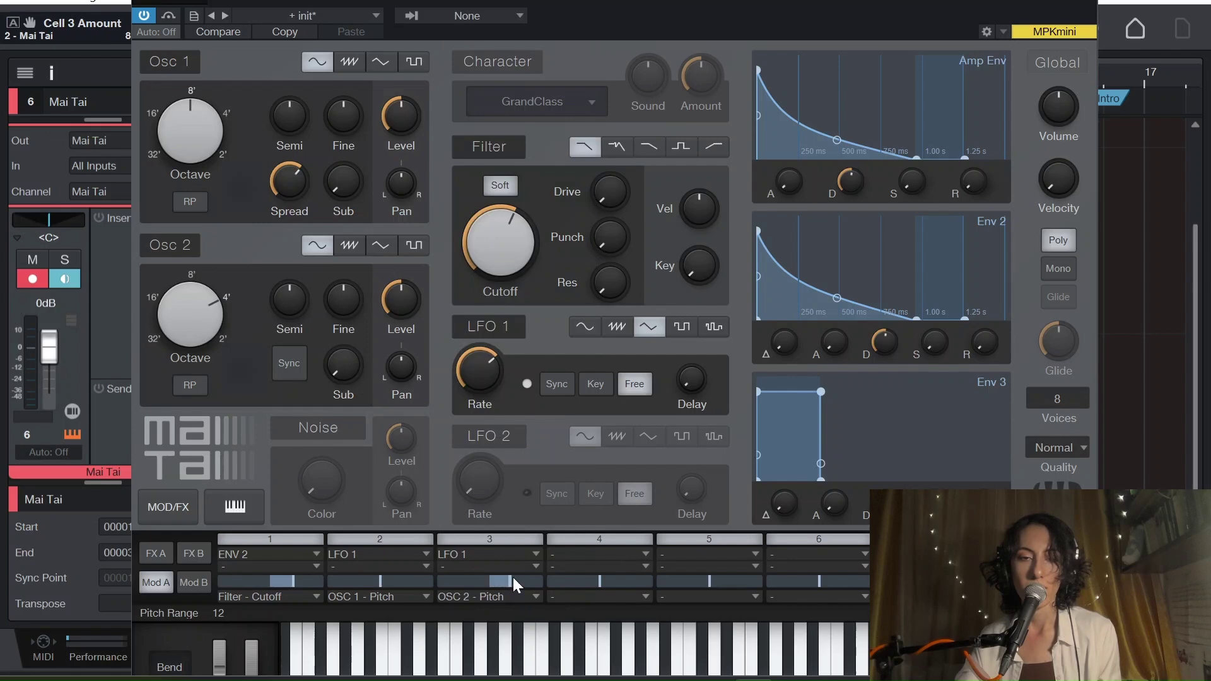
Set slot 2's modulation amount to about 43 and slot 3's to about 51
left_click_drag(512, 576, 532, 576)
left_click_drag(399, 581, 417, 581)
left_click_drag(517, 581, 518, 580)
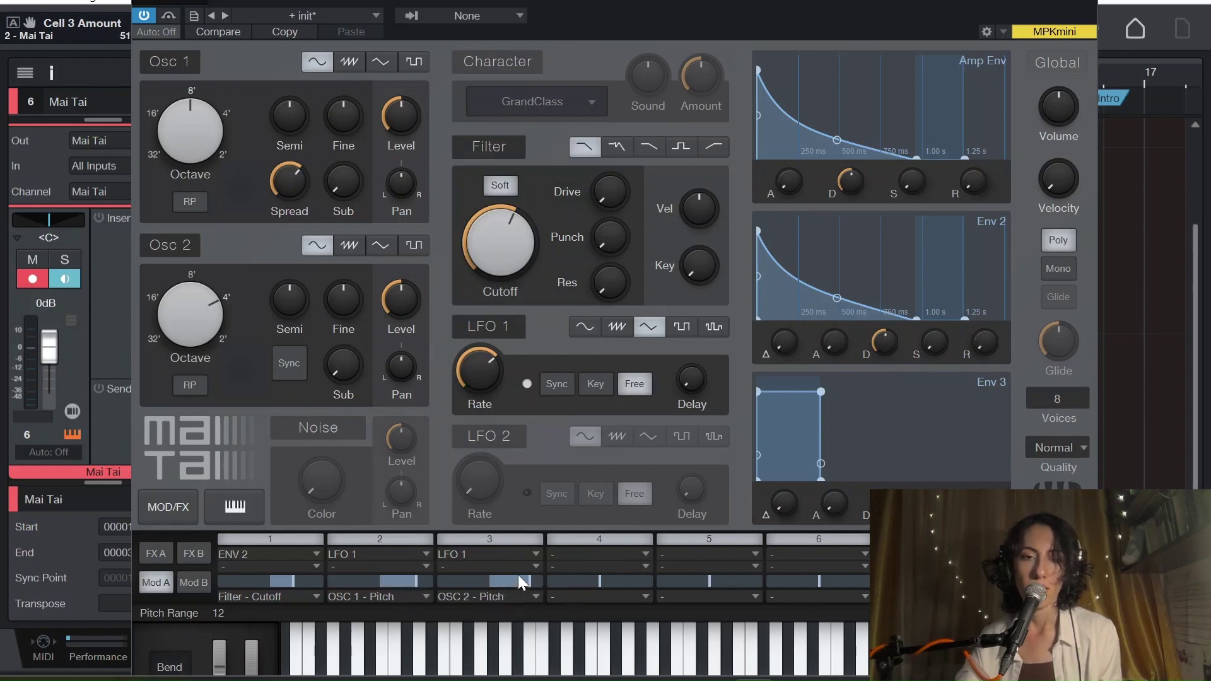
left_click_drag(418, 581, 422, 581)
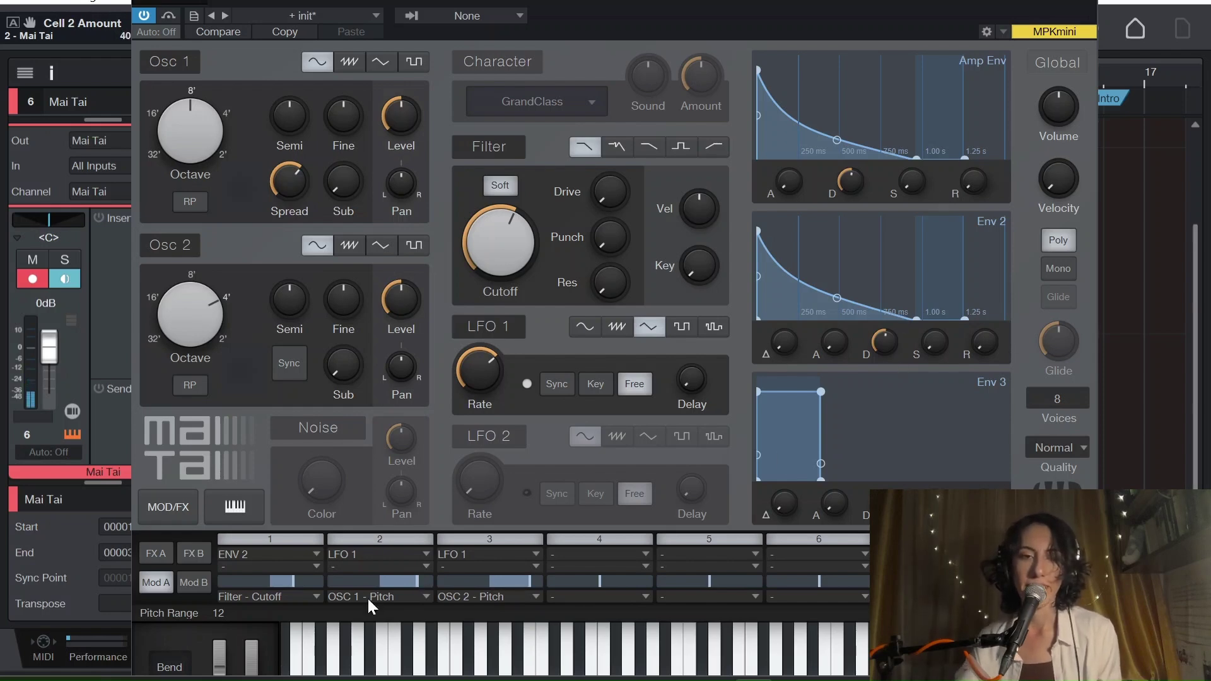
left_click_drag(414, 575, 415, 577)
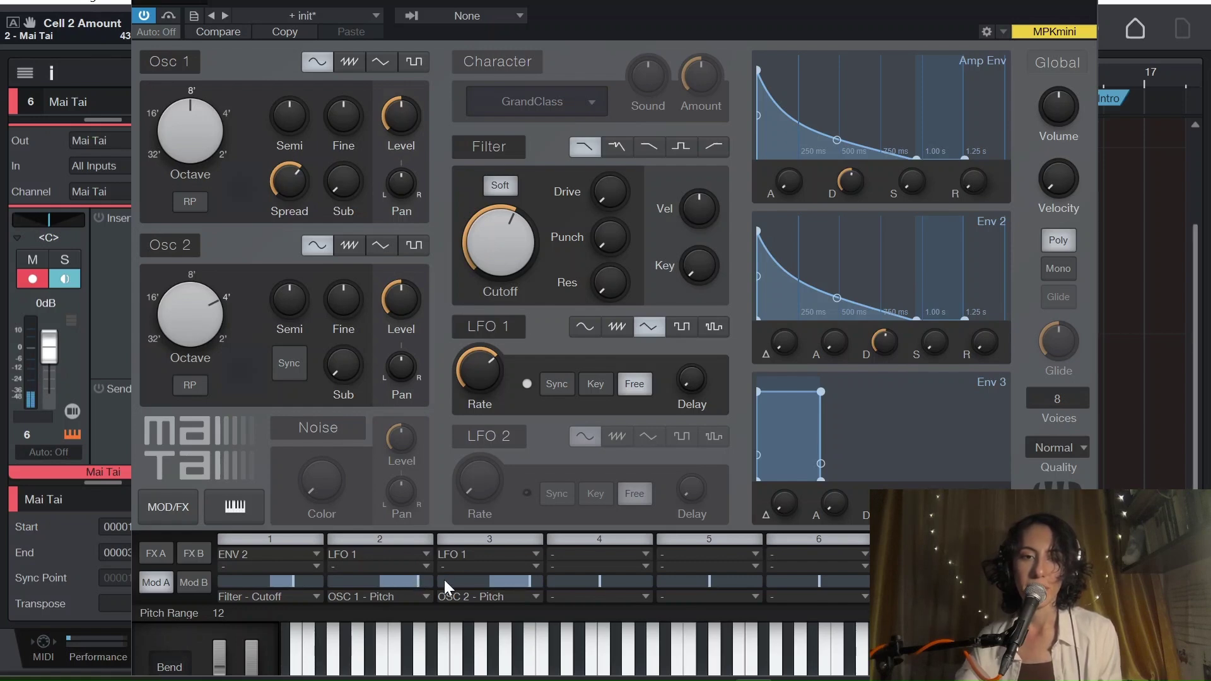
Raise LFO 1's rate to about 402.2 Hz
mouse_move(483, 366)
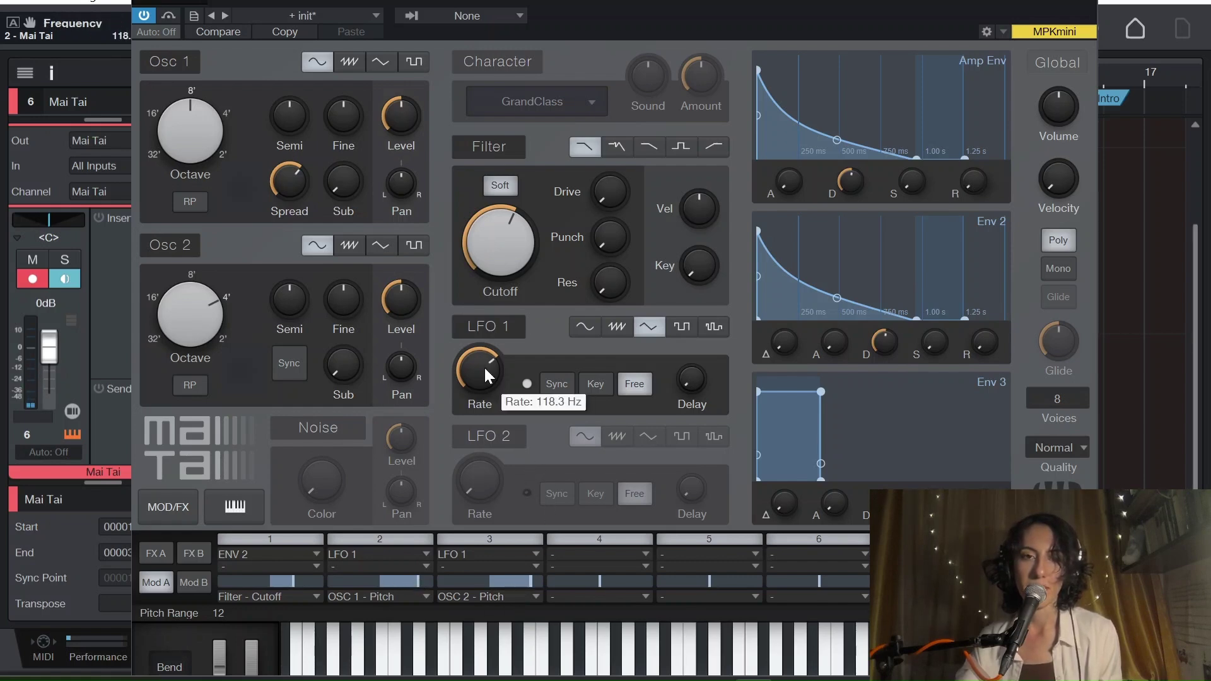
scroll(483, 365, "up", 3)
scroll(483, 365, "up", 3)
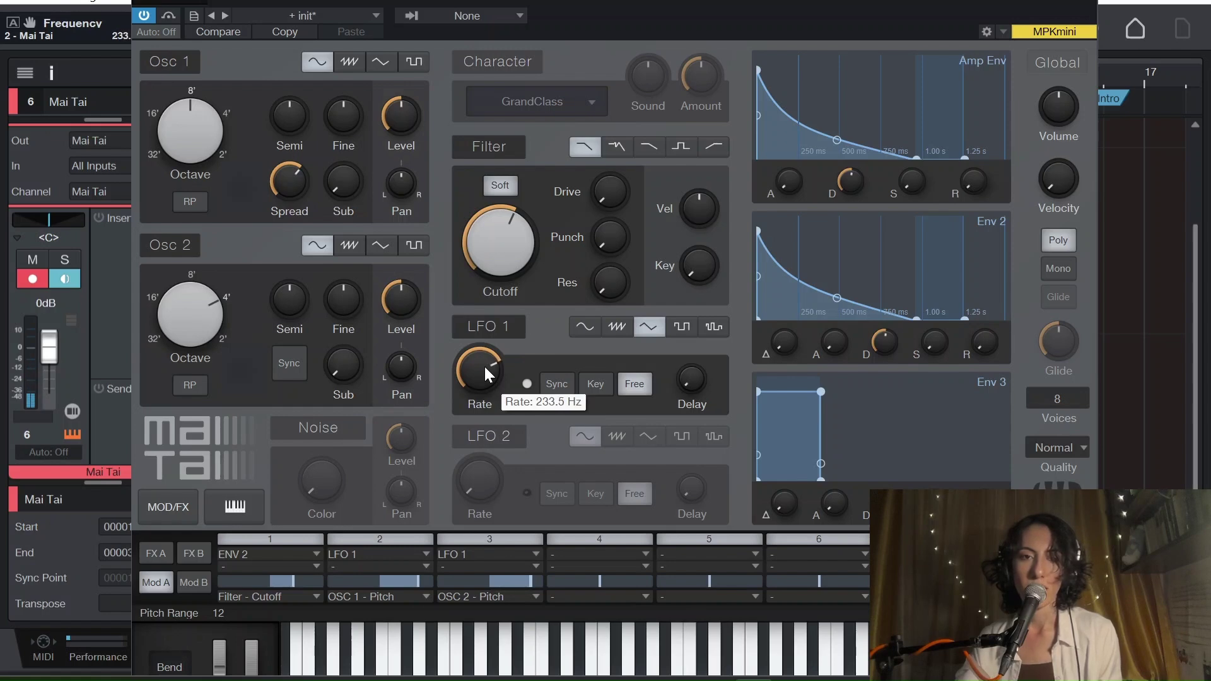
scroll(483, 364, "up", 4)
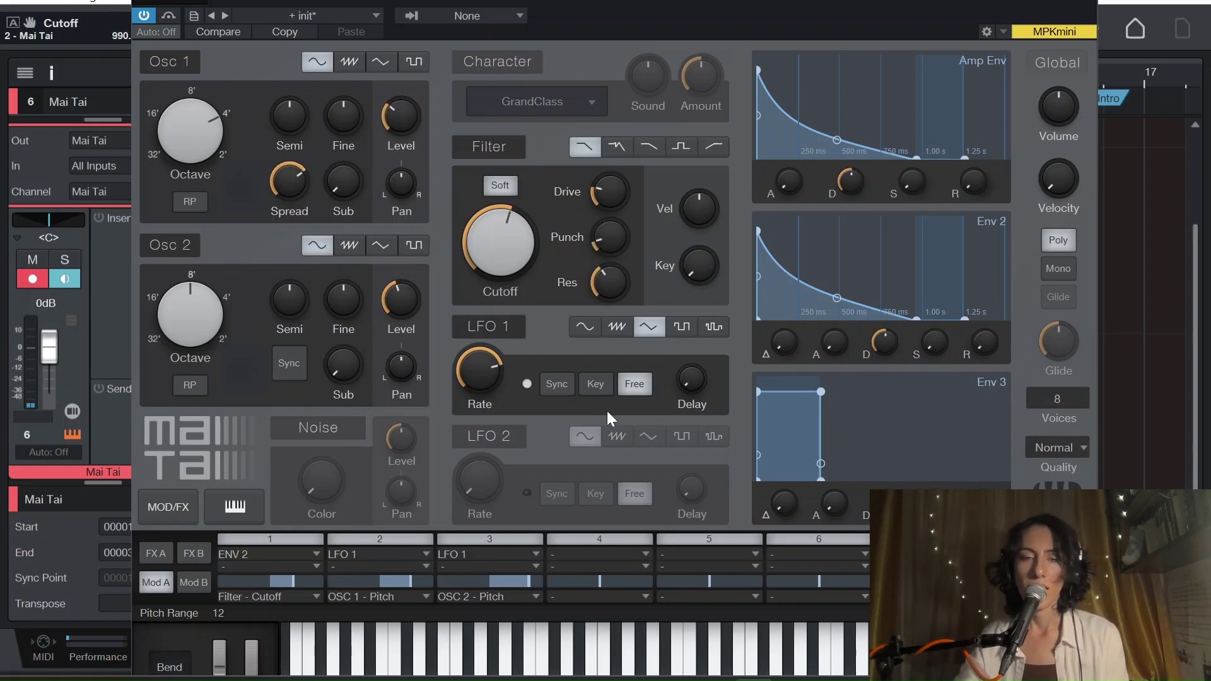
Check the exact slot 2 and slot 3 modulation amounts and the LFO 1 rate
right_click(418, 582)
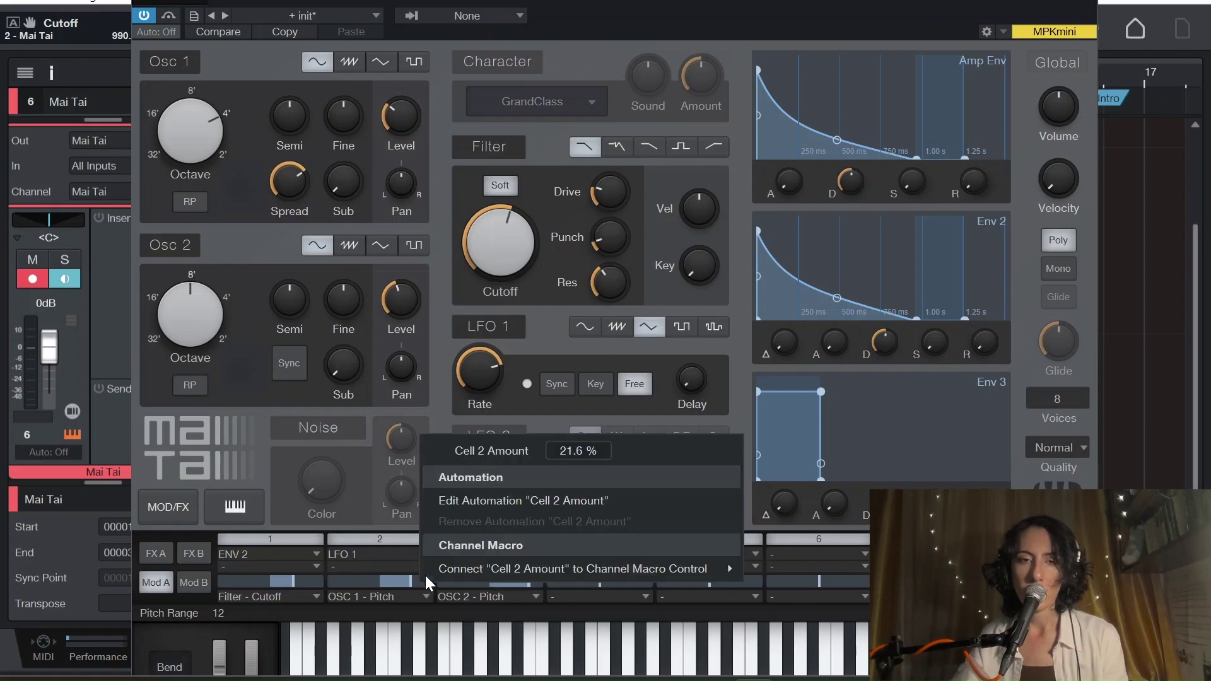
left_click(389, 531)
right_click(519, 577)
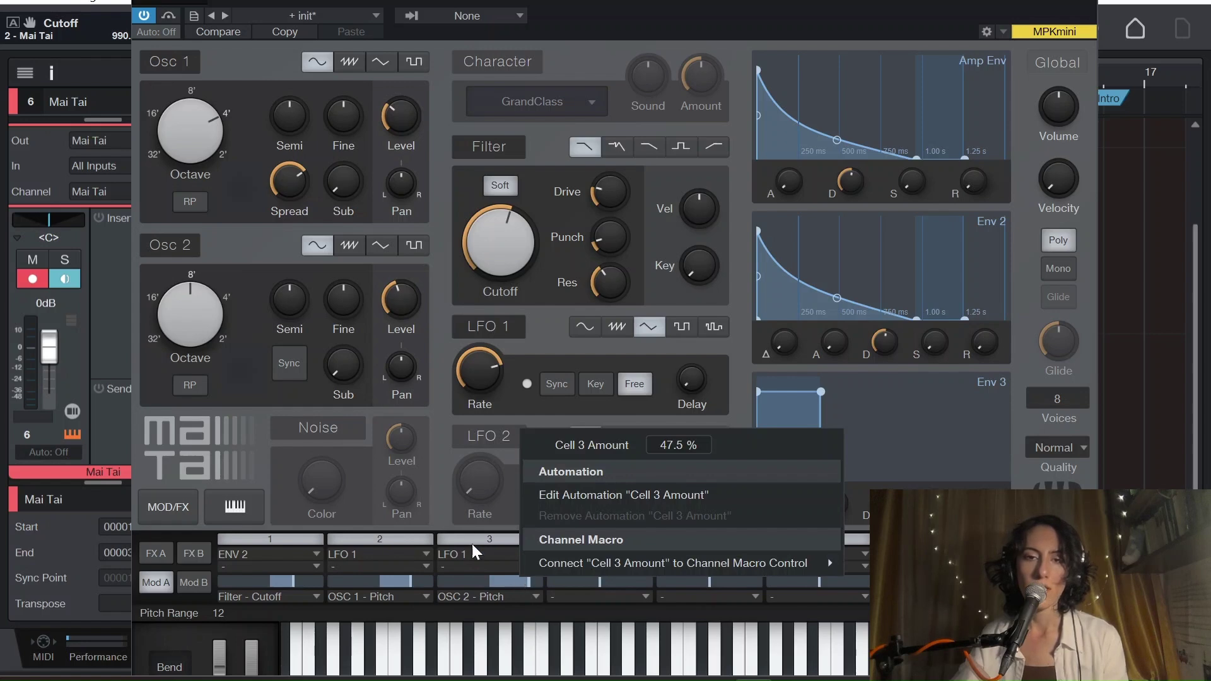
left_click(245, 126)
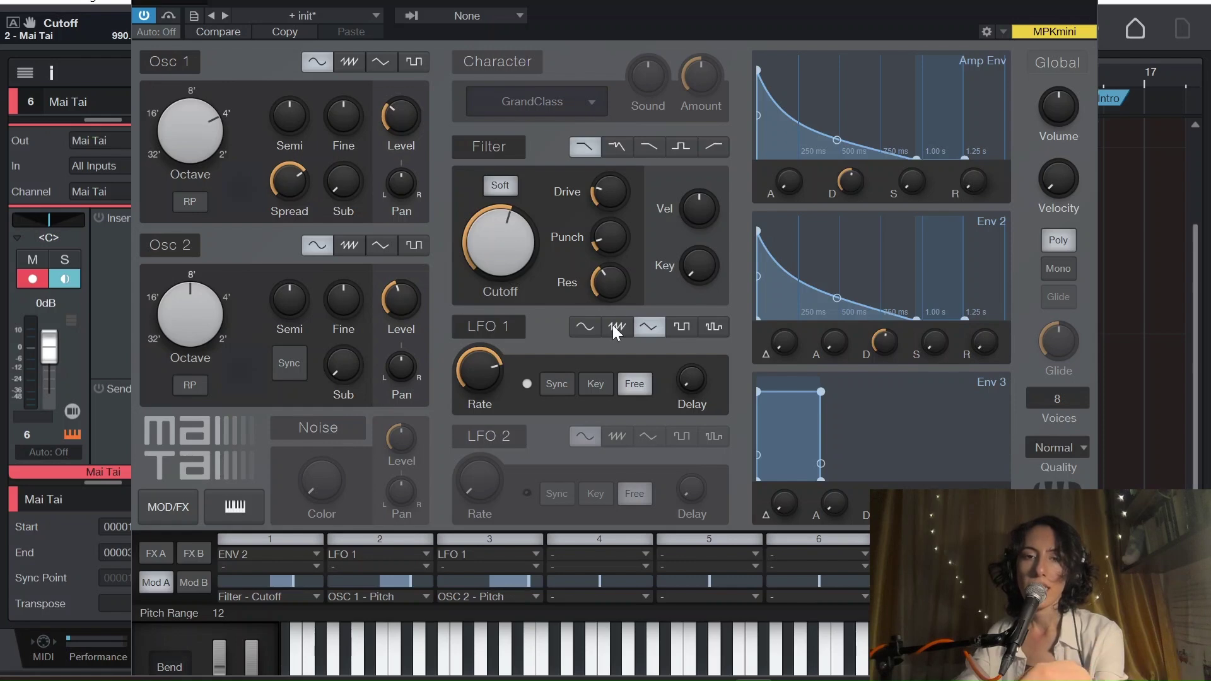
right_click(487, 362)
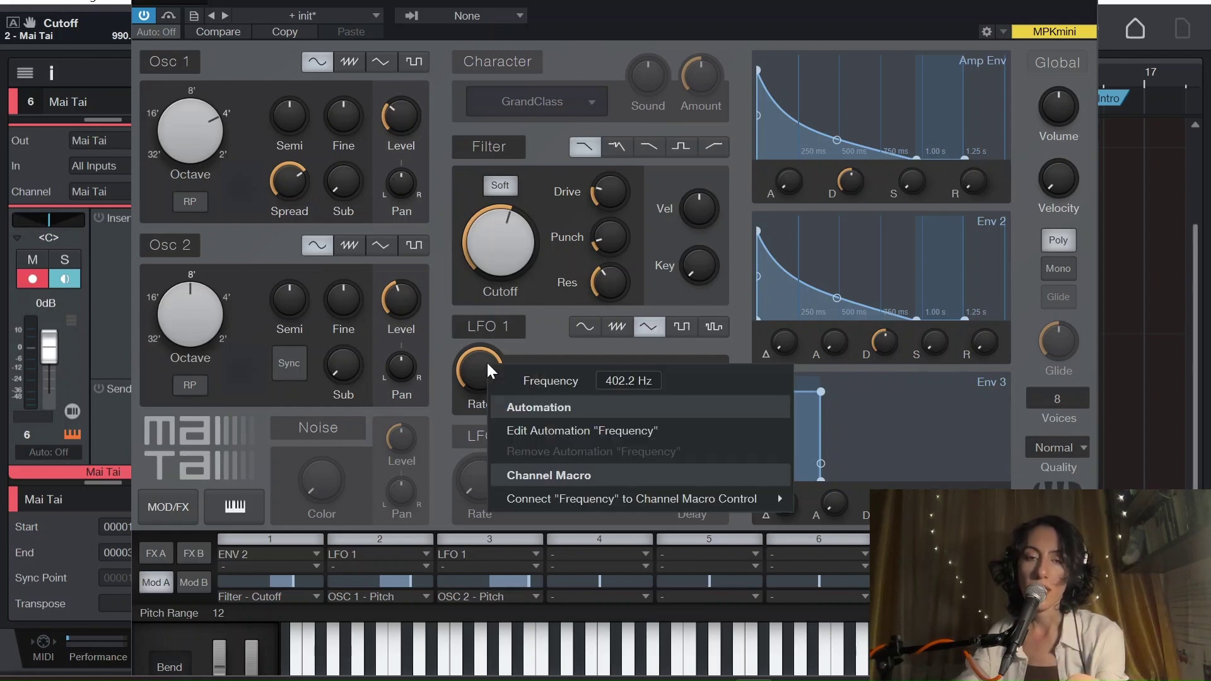
left_click(518, 317)
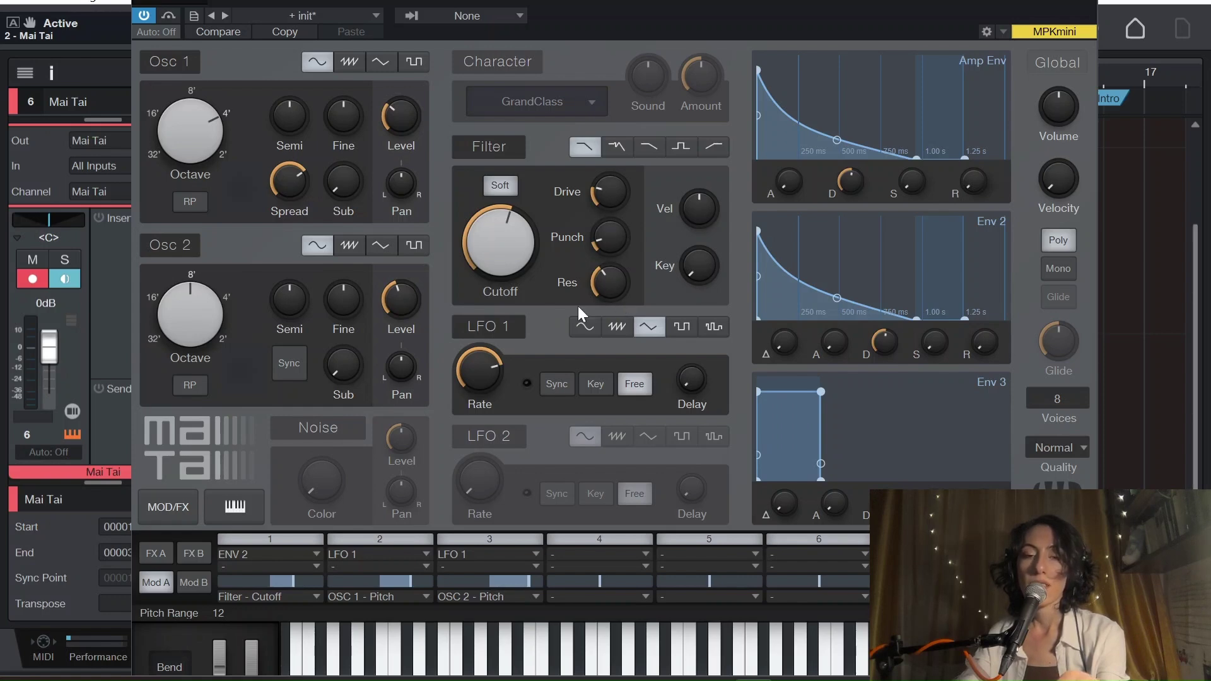
Audition the bell tone by playing several notes on the keyboard
left_click(688, 668)
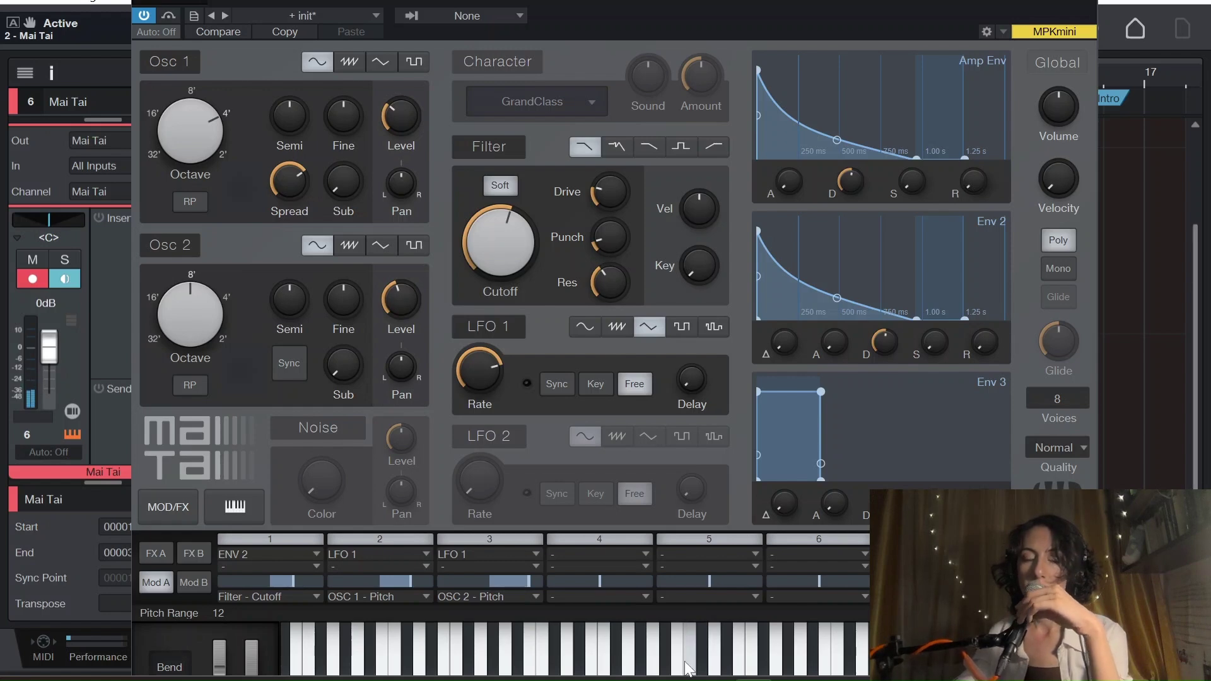
left_click(651, 666)
left_click(628, 663)
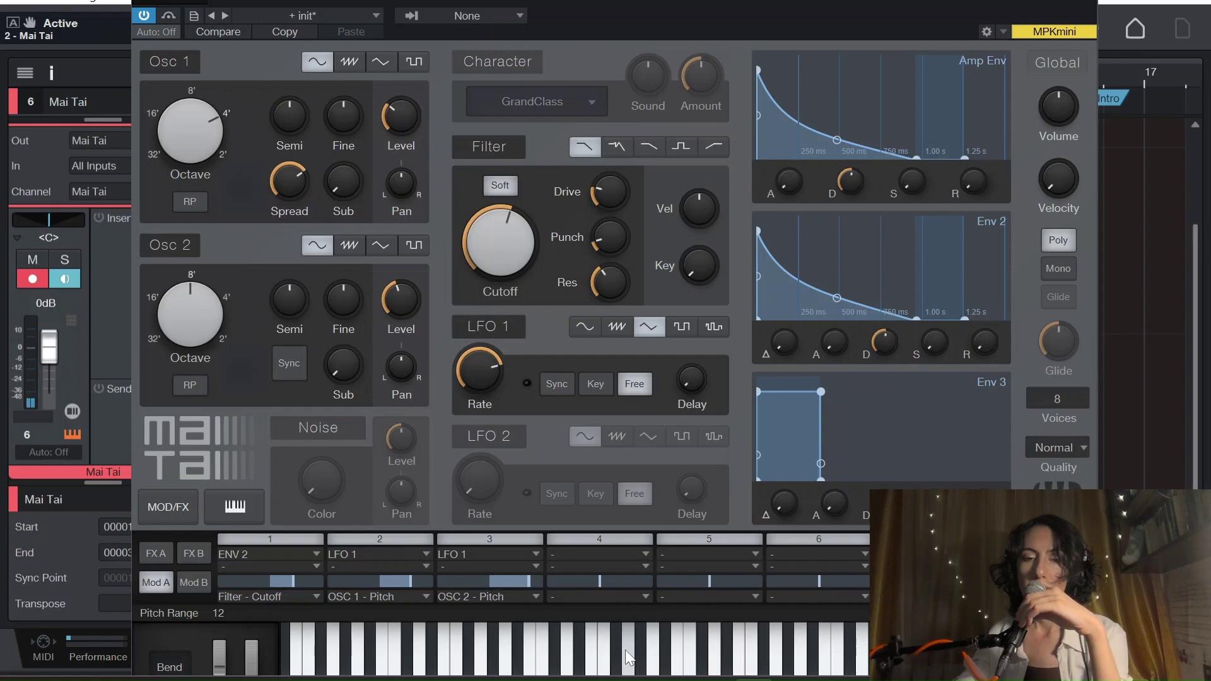
left_click(626, 650)
left_click(691, 662)
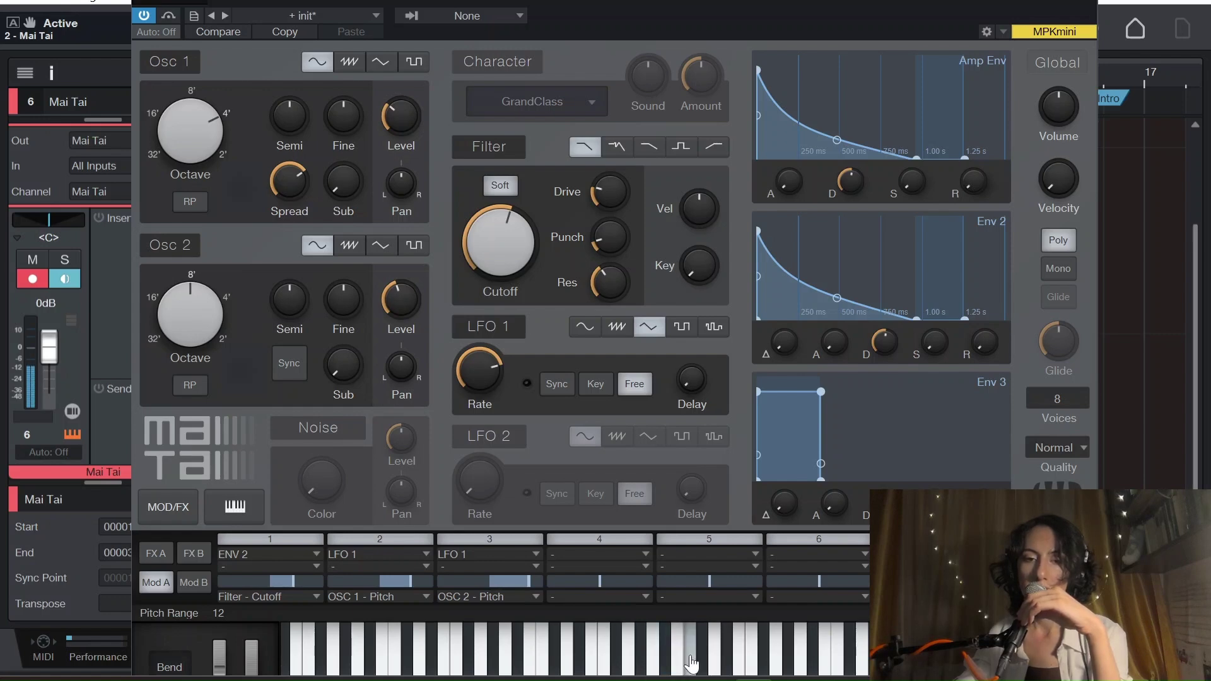
Detune Osc 2 down to -5 semitones and audition the detuned tone
scroll(276, 120, "down", 1)
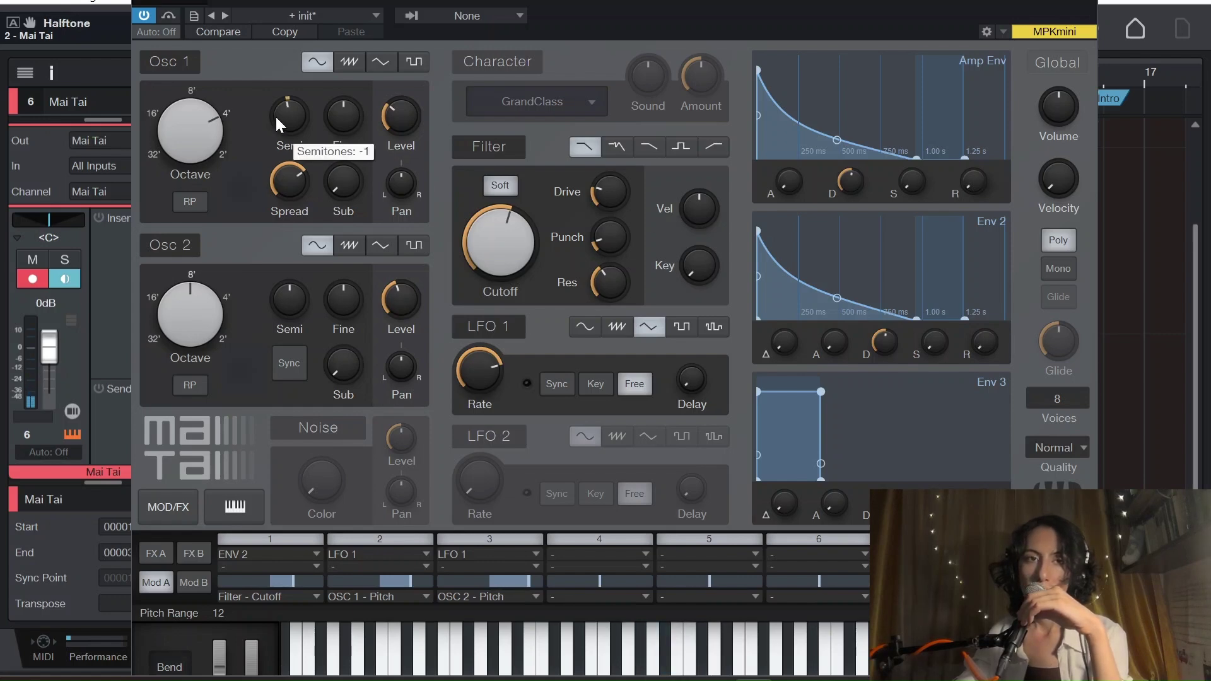
scroll(297, 300, "down", 1)
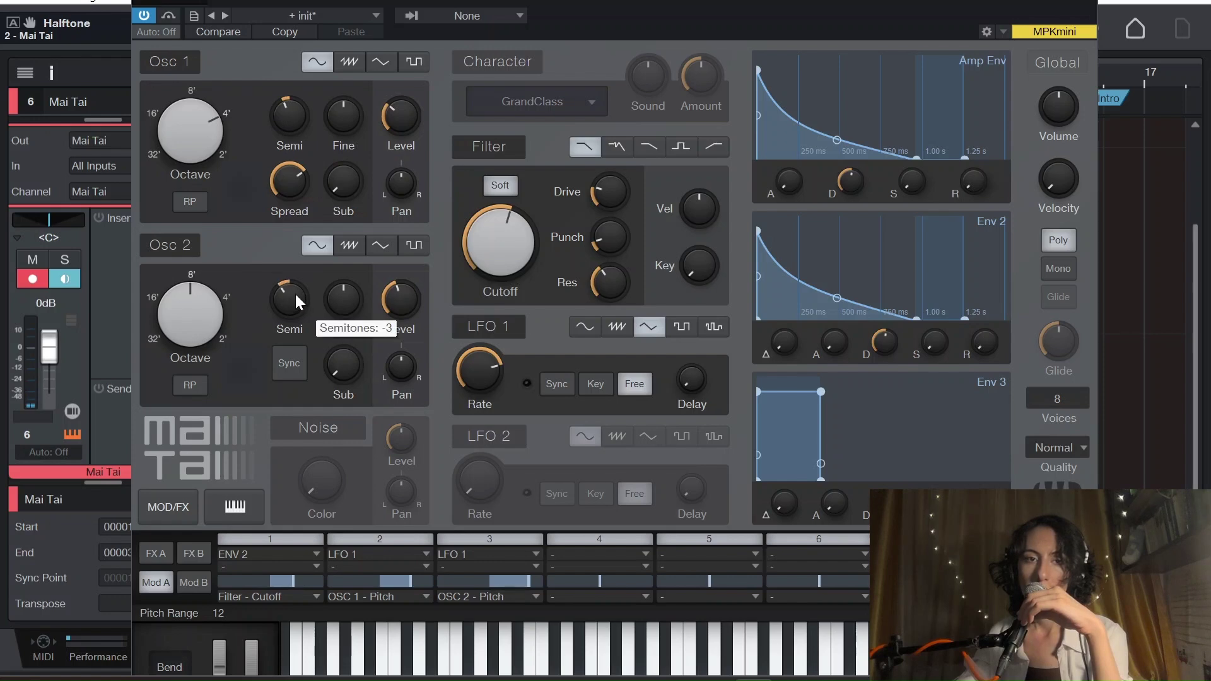
scroll(294, 296, "down", 2)
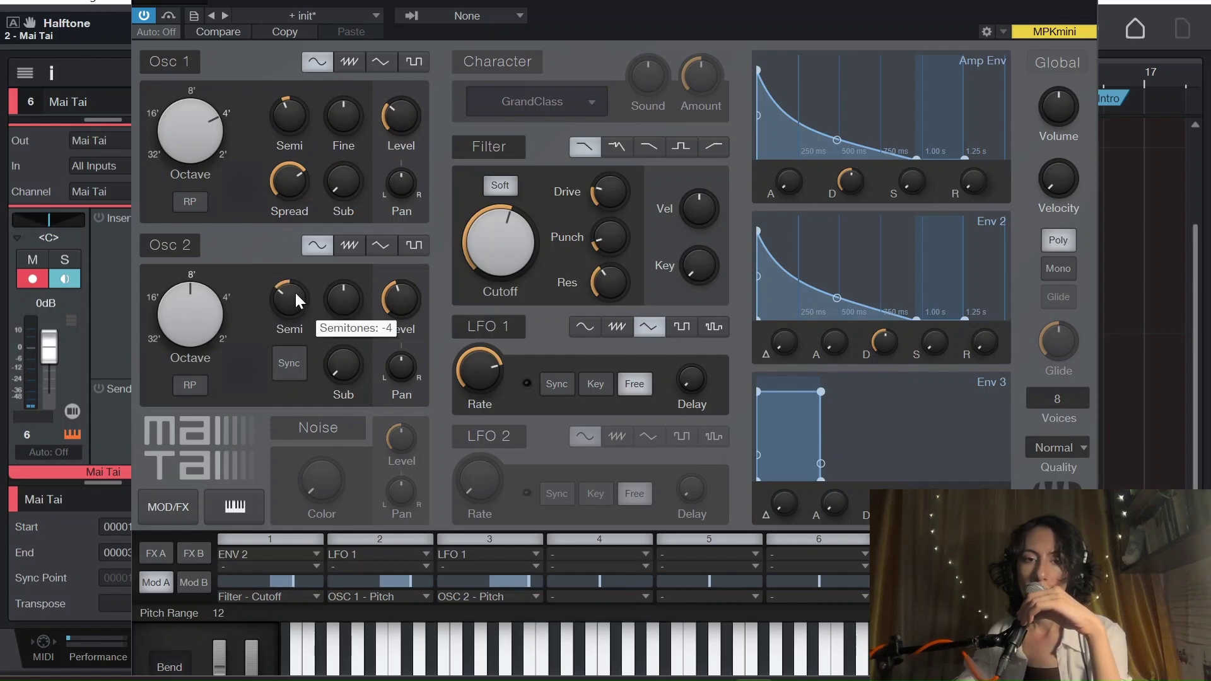
left_click(680, 667)
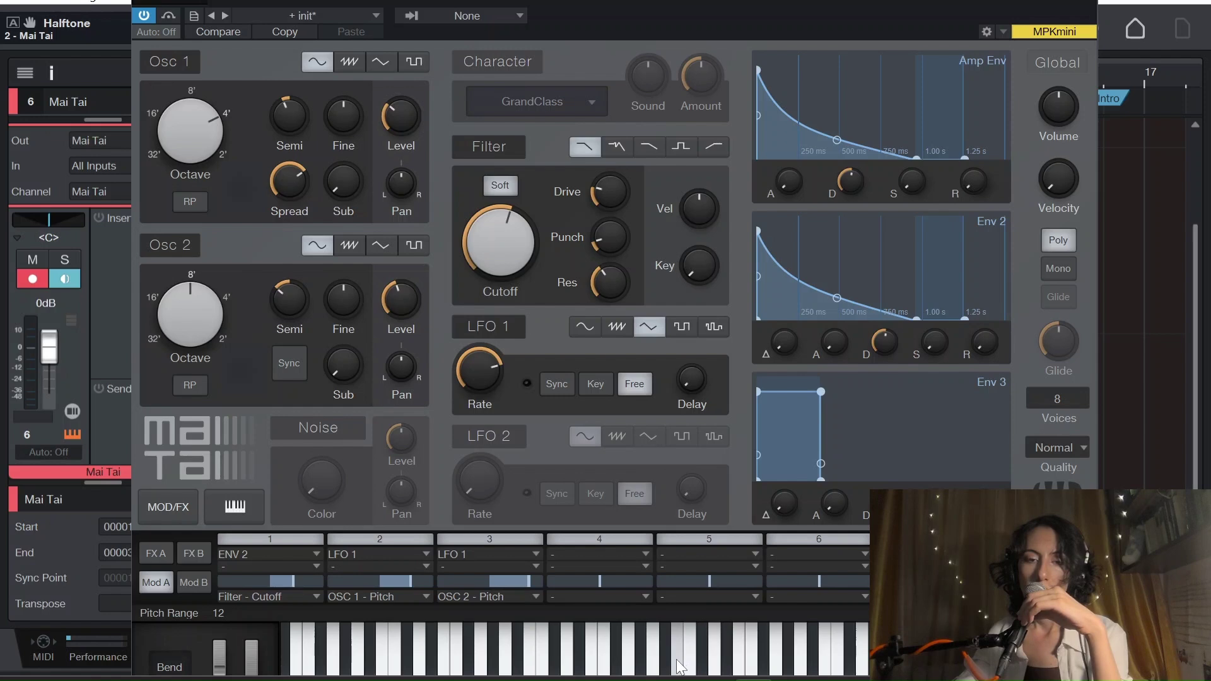
left_click(644, 651)
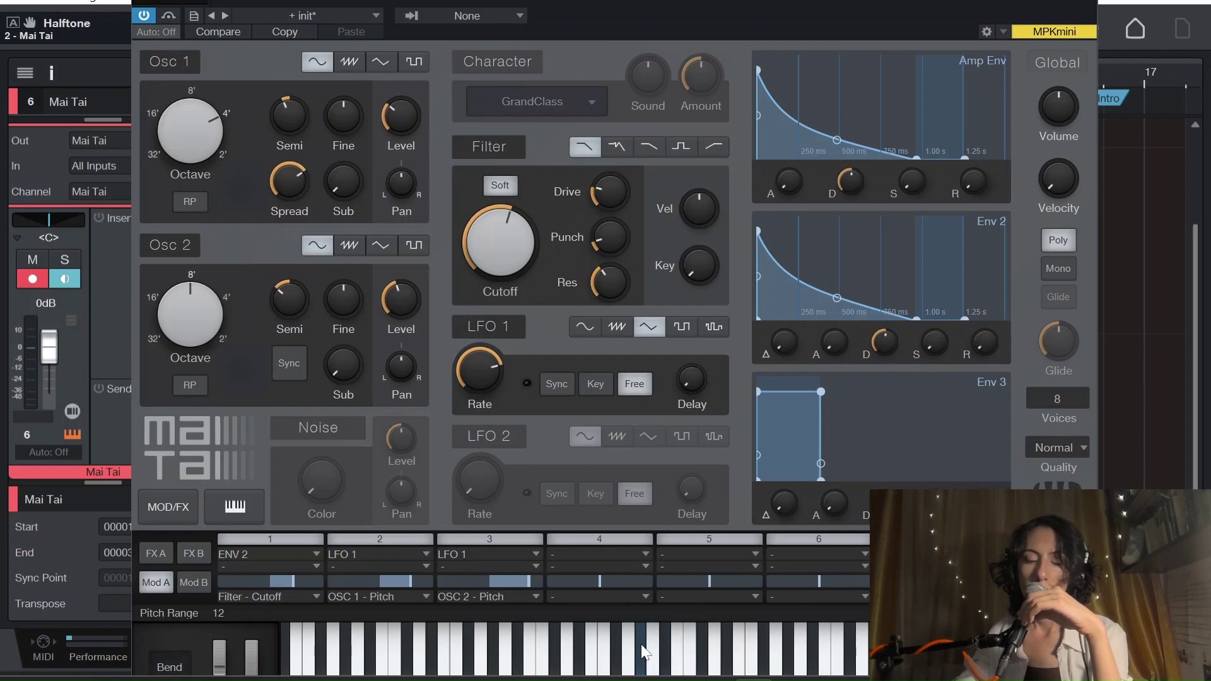
Detune Osc 1 to -6 semitones and lengthen Env 2's decay
mouse_move(292, 107)
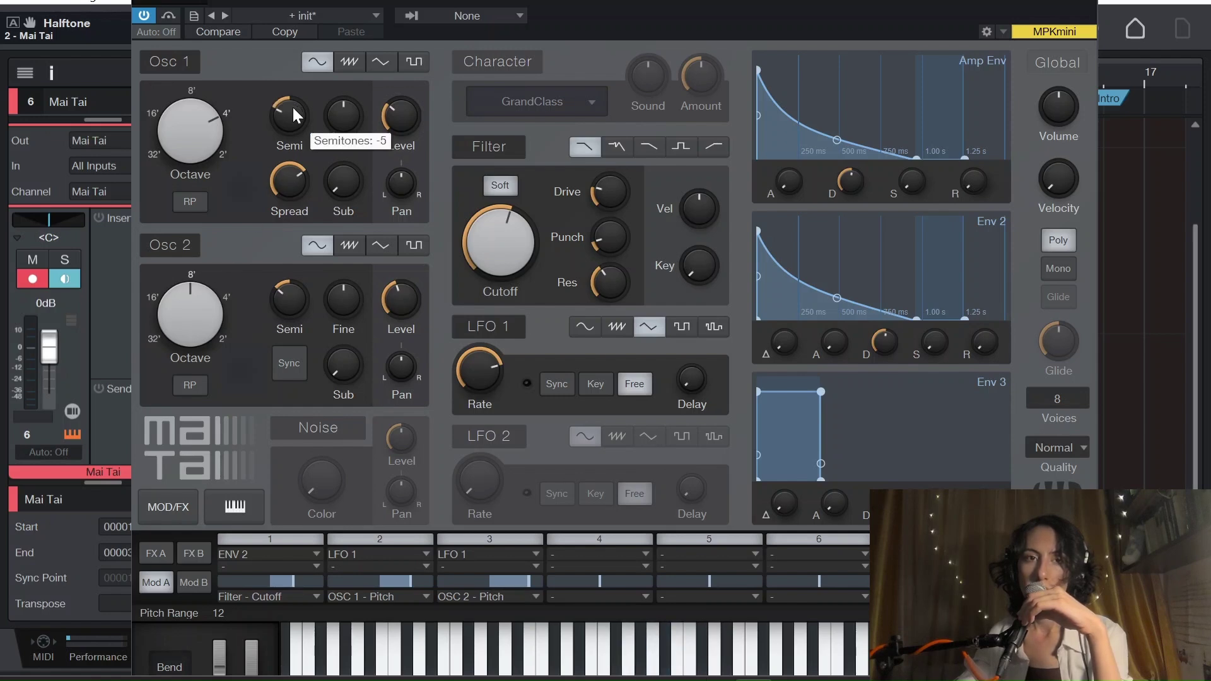
mouse_move(282, 293)
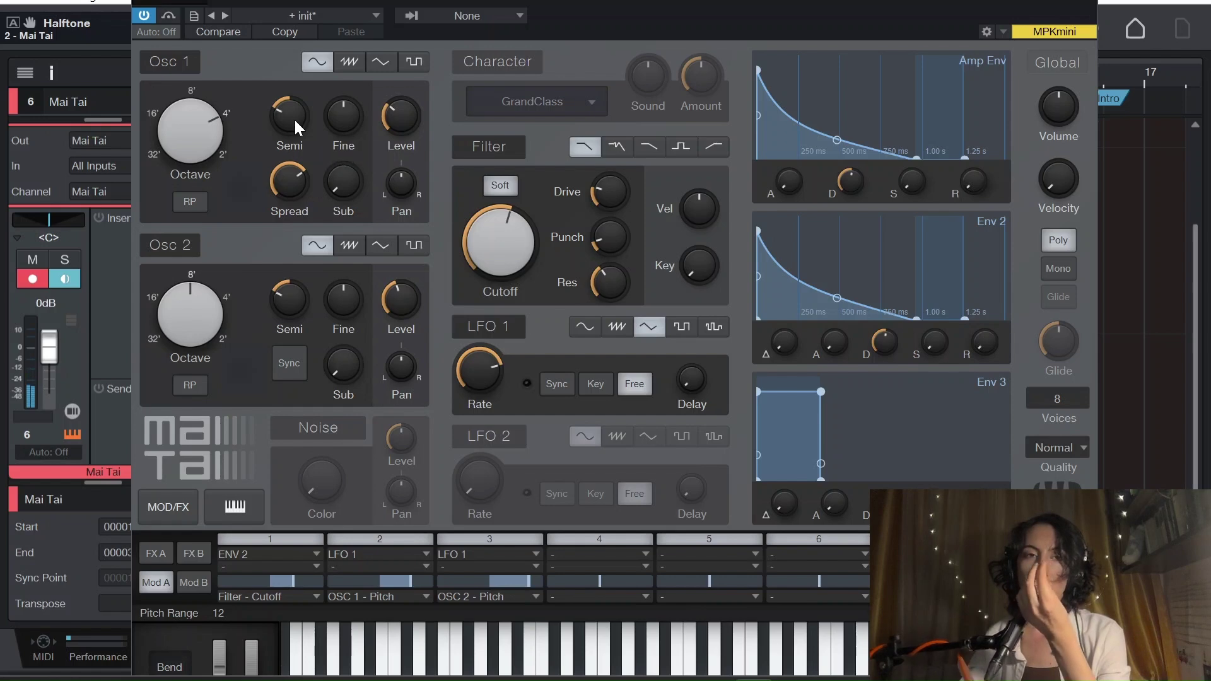
scroll(297, 119, "down", 1)
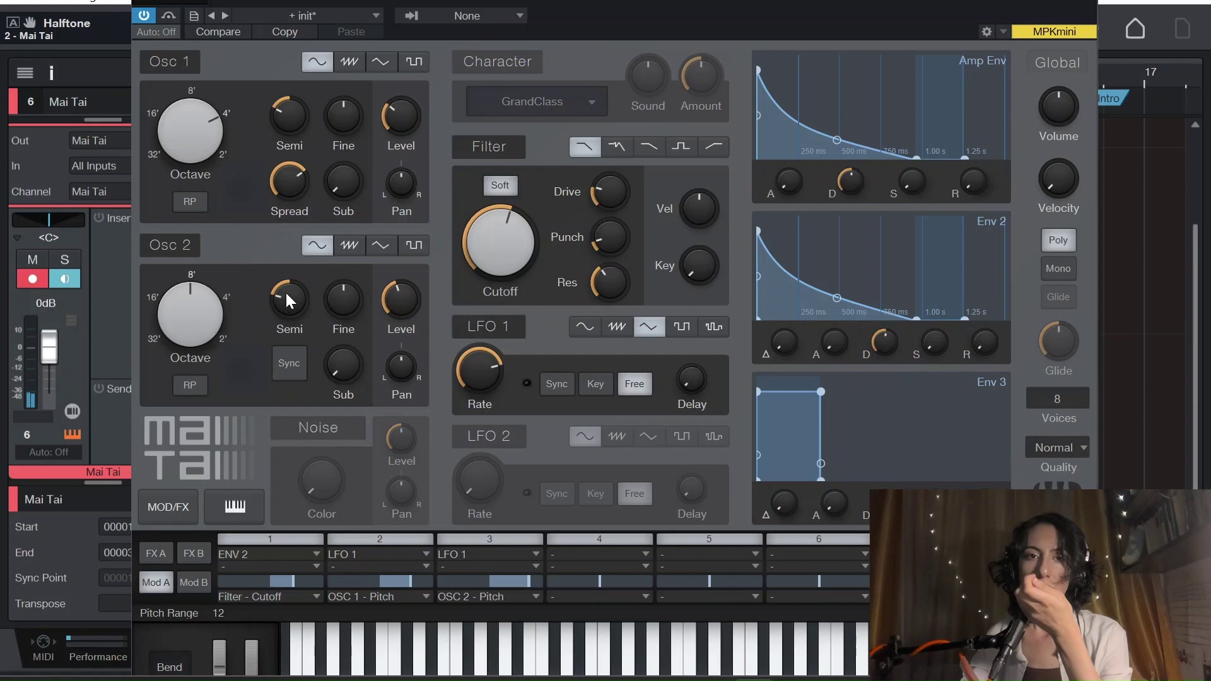
left_click_drag(921, 321, 930, 321)
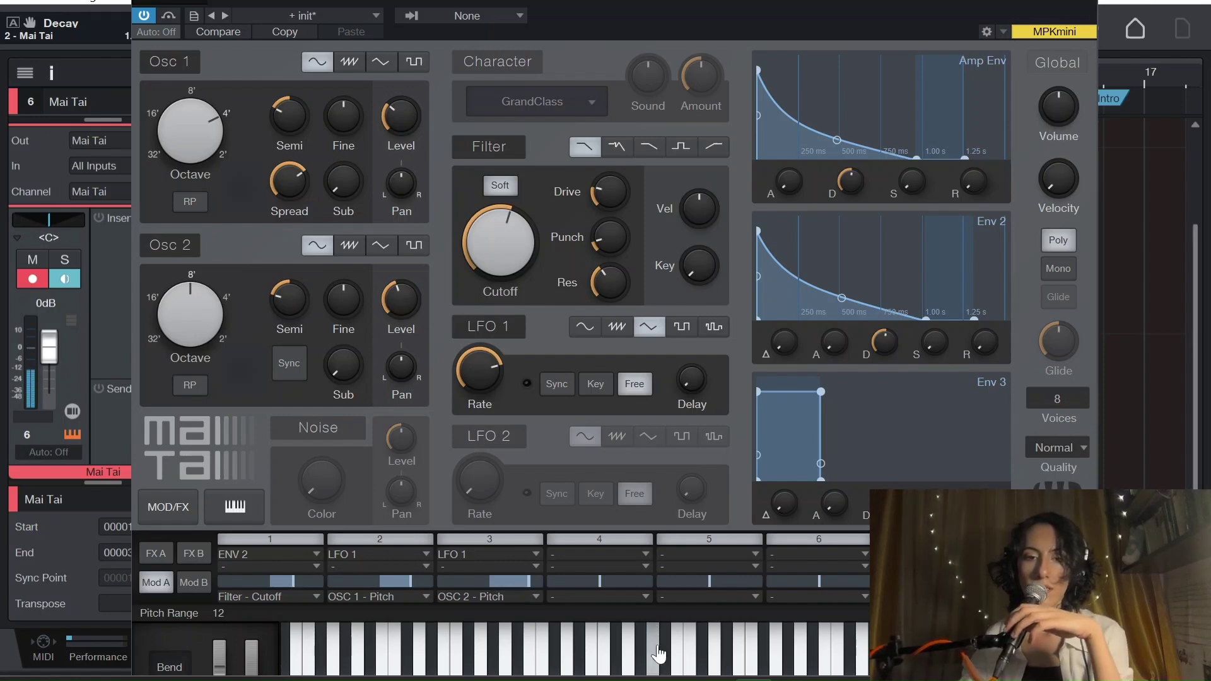
Stretch the amp envelope's decay and tail longer, auditioning the longer sound
left_click(690, 656)
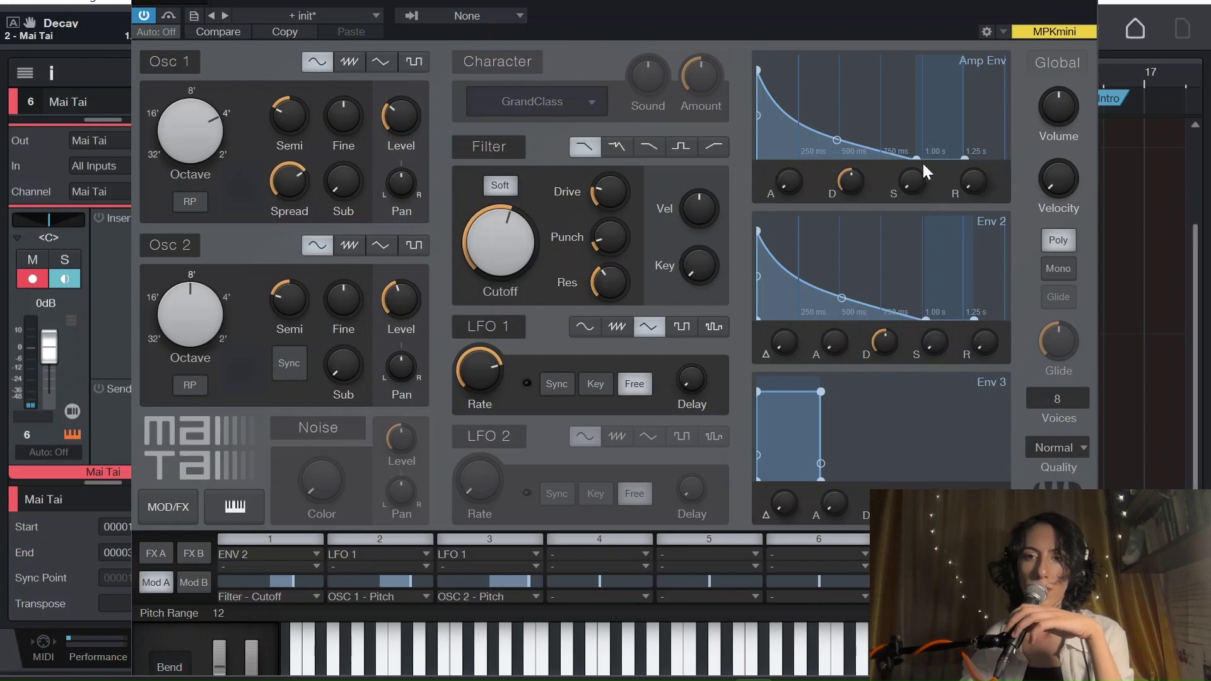
left_click_drag(918, 157, 962, 157)
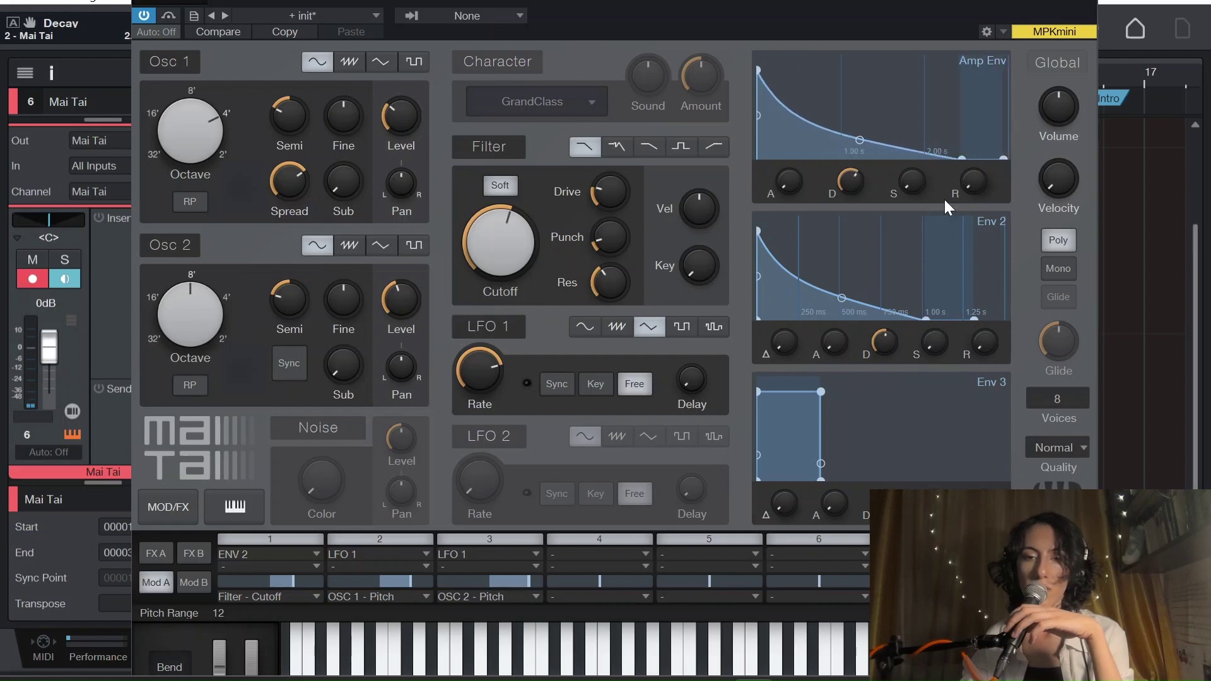
left_click(715, 656)
left_click(688, 663)
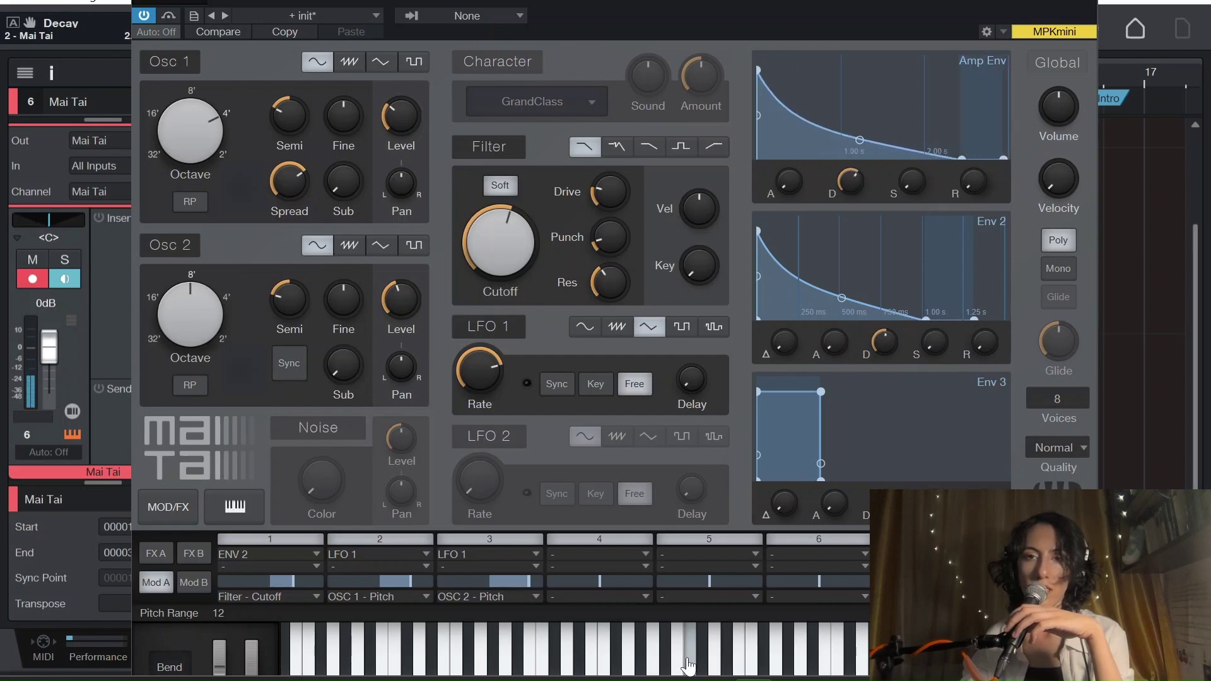
left_click(689, 663)
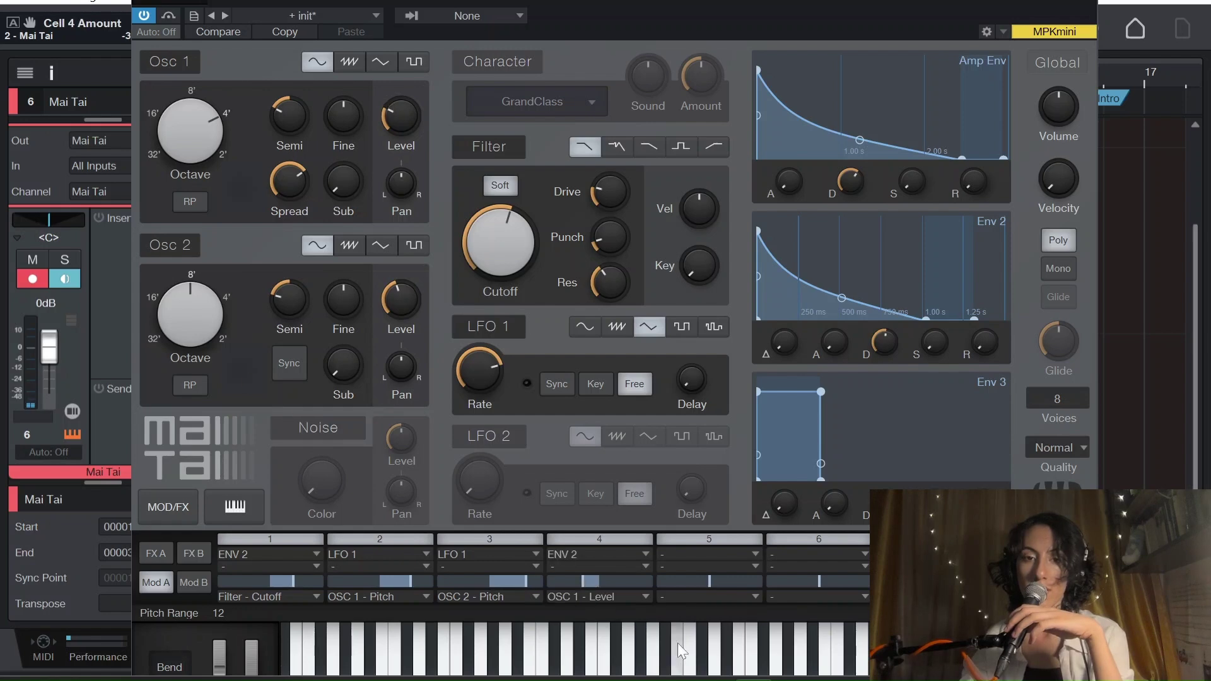
Shorten Env 2's decay time and deepen its decay curve, then audition
left_click_drag(925, 319, 894, 320)
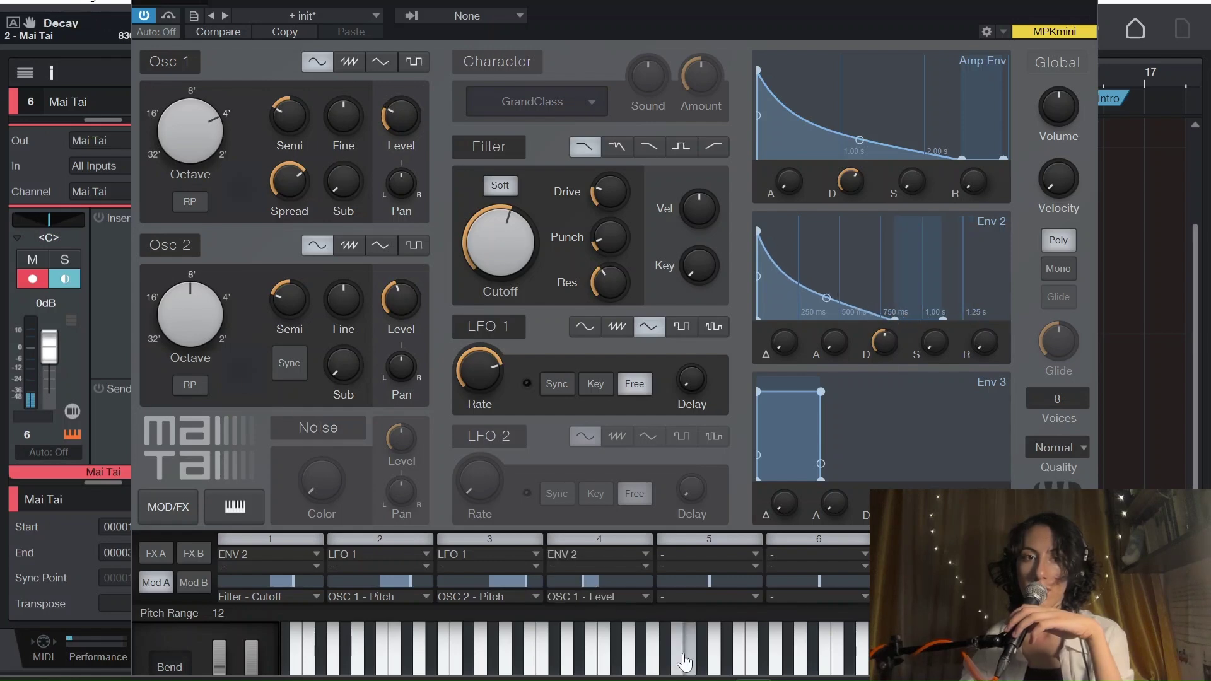
left_click_drag(827, 294, 828, 303)
left_click(689, 656)
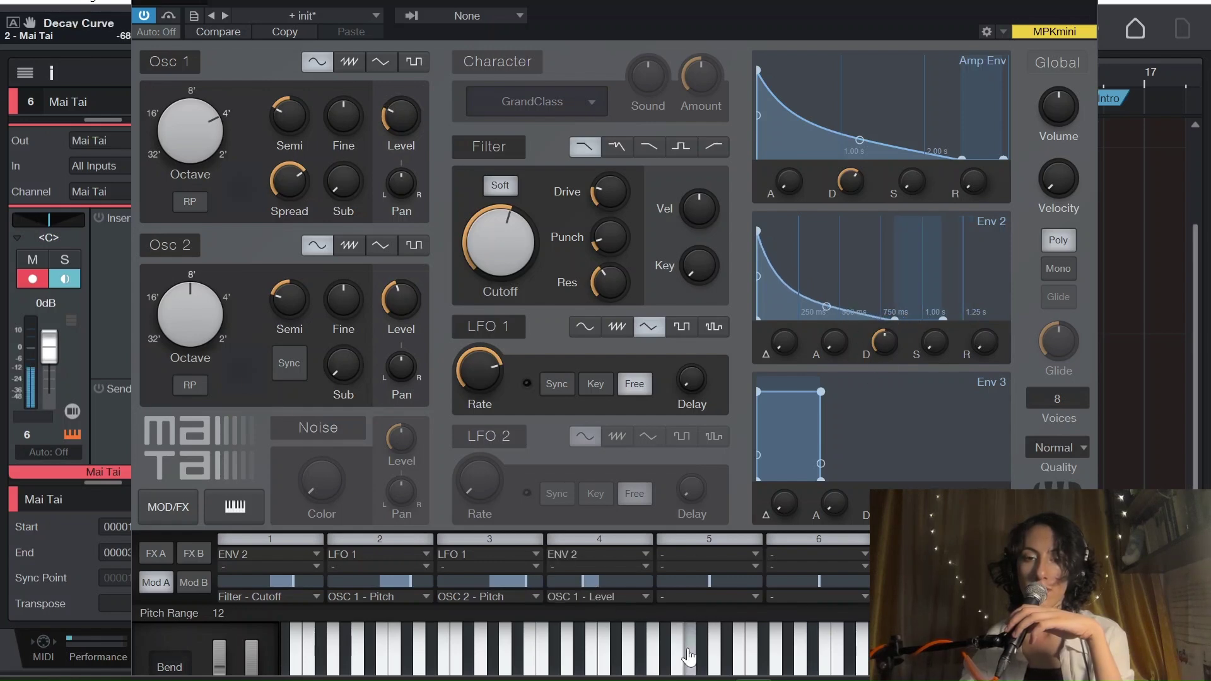
Activate the Character section and choose the Harmson character
left_click(509, 57)
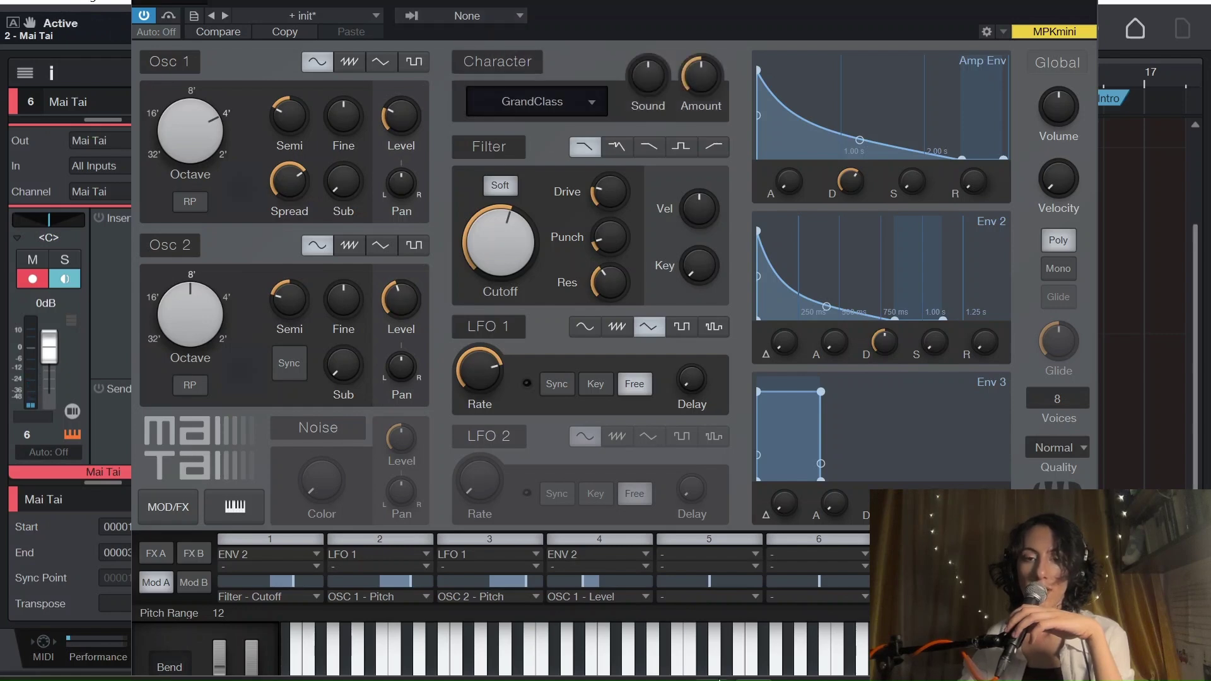
left_click(566, 100)
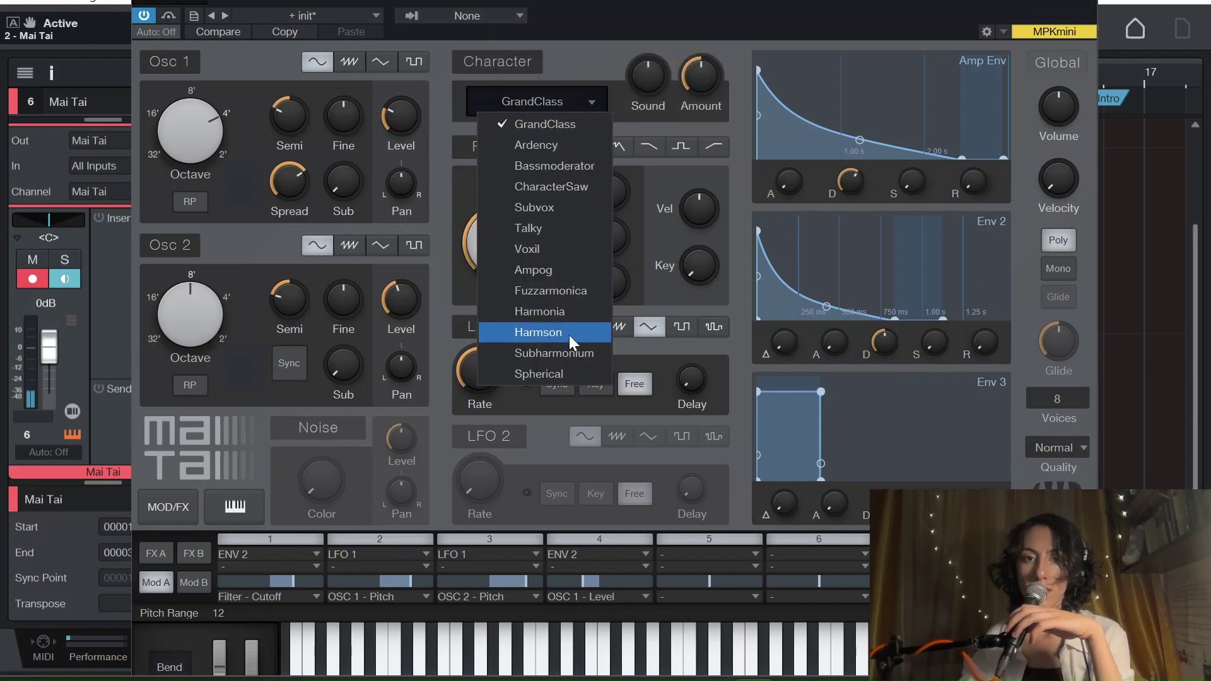
left_click(569, 334)
left_click(690, 650)
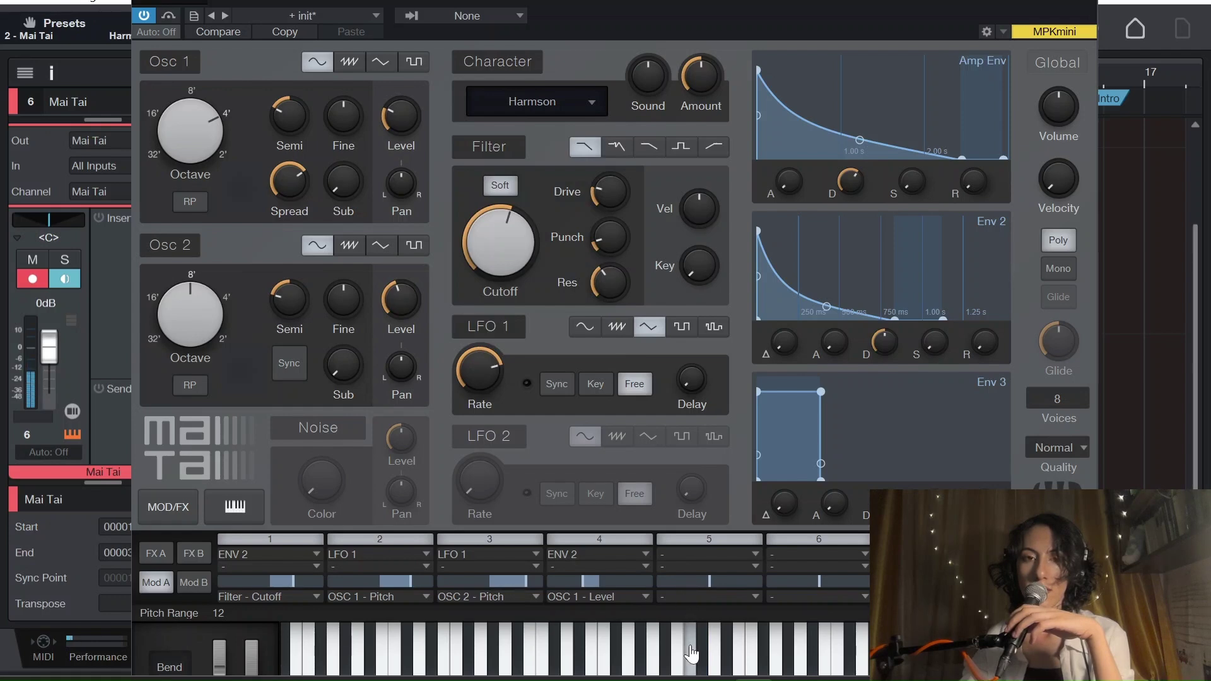
Enable the Delay and Reverb effects on the FX A page
left_click(183, 585)
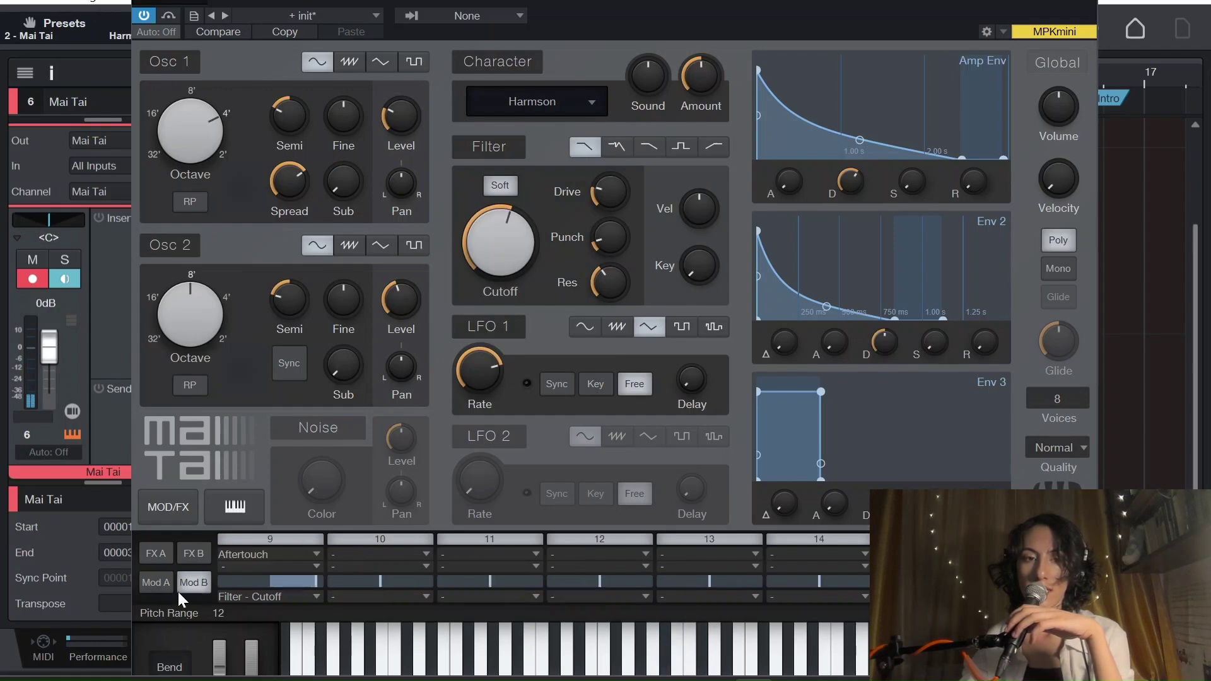
left_click(180, 553)
left_click(172, 552)
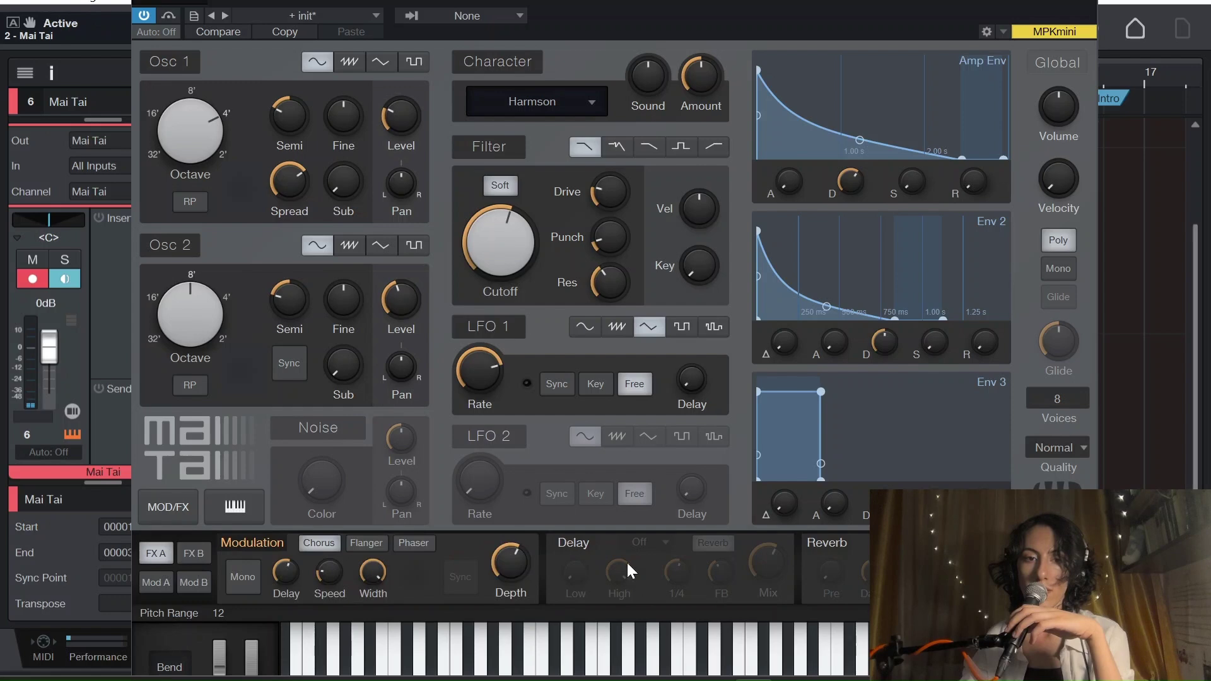
left_click(578, 548)
left_click(813, 542)
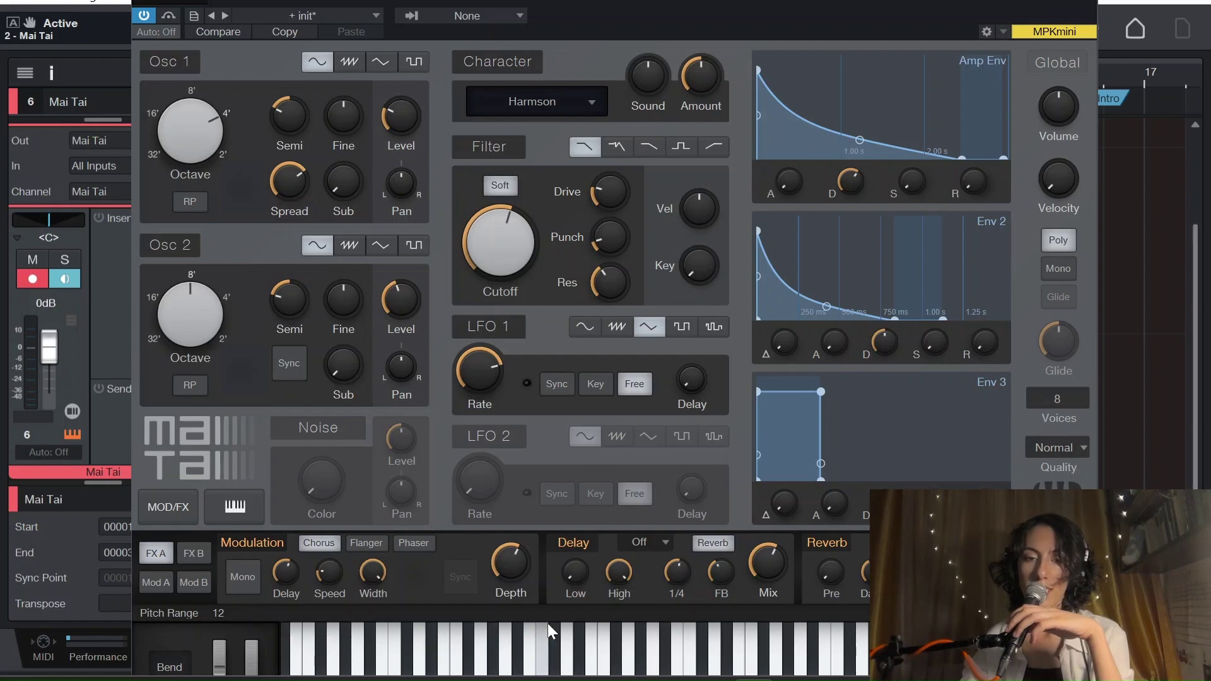
left_click(551, 672)
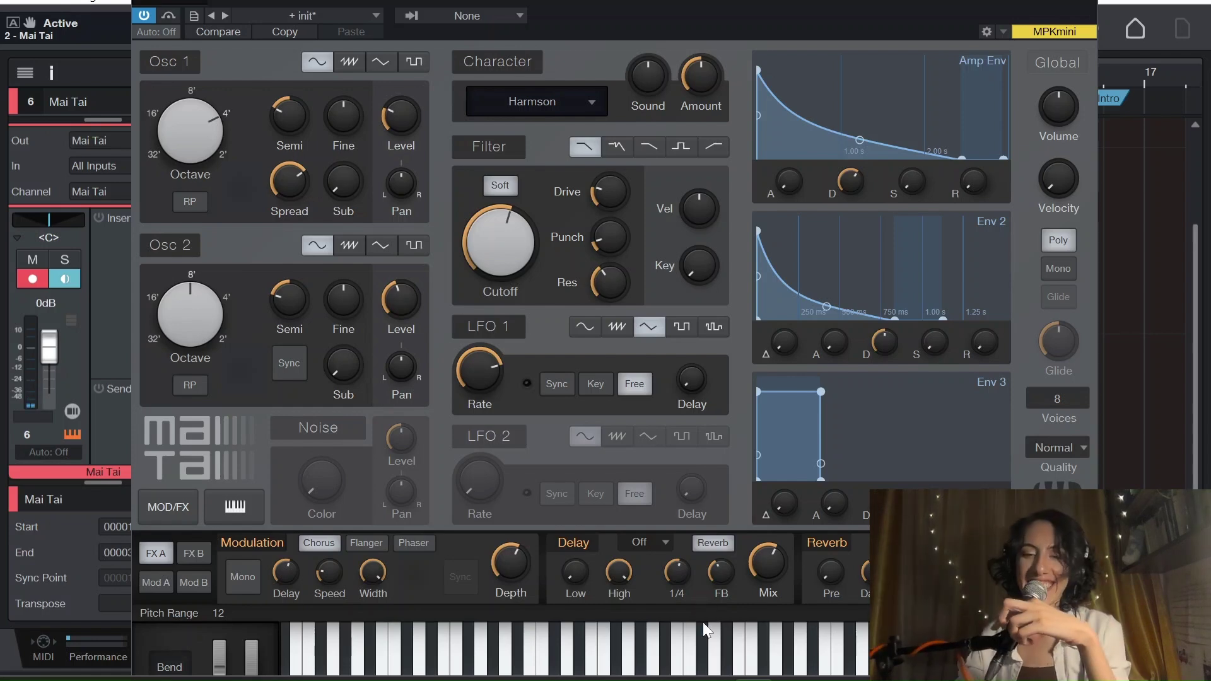
Change the delay time from 1/4 T to 1/2 T while auditioning notes
left_click(705, 640)
left_click(694, 659)
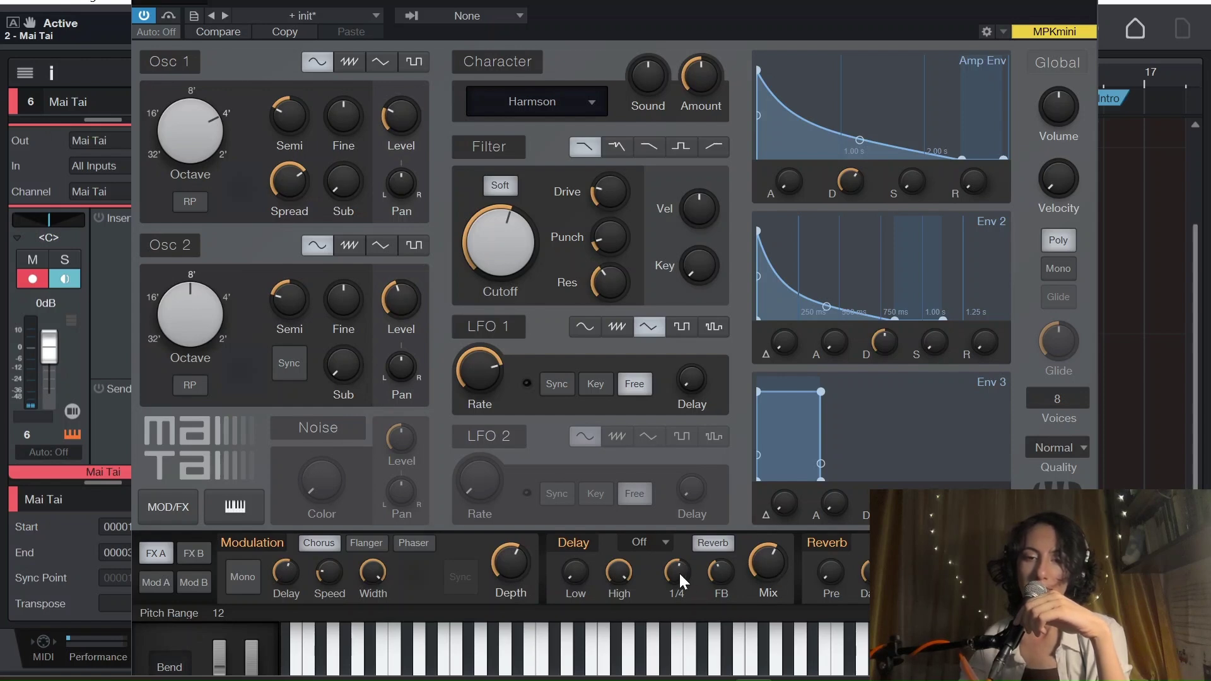
scroll(679, 571, "down", 2)
left_click(693, 663)
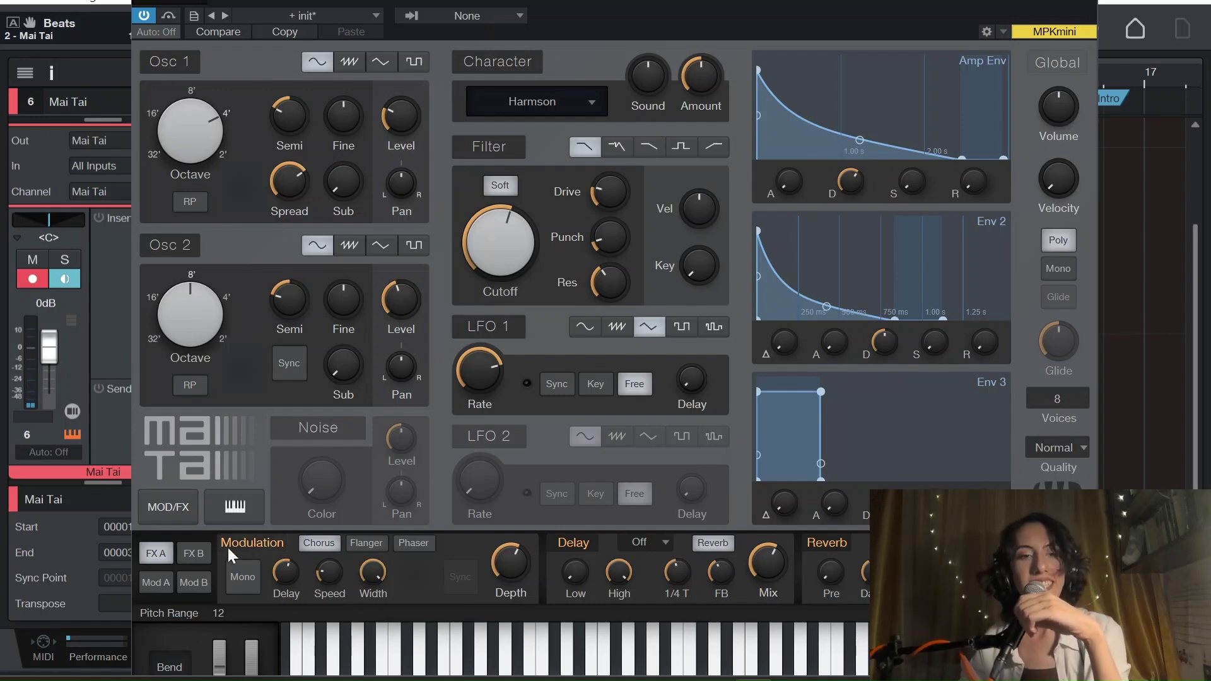
Check the FX B and Mod A pages, then return to FX A and lower the delay feedback
left_click(194, 555)
left_click(155, 583)
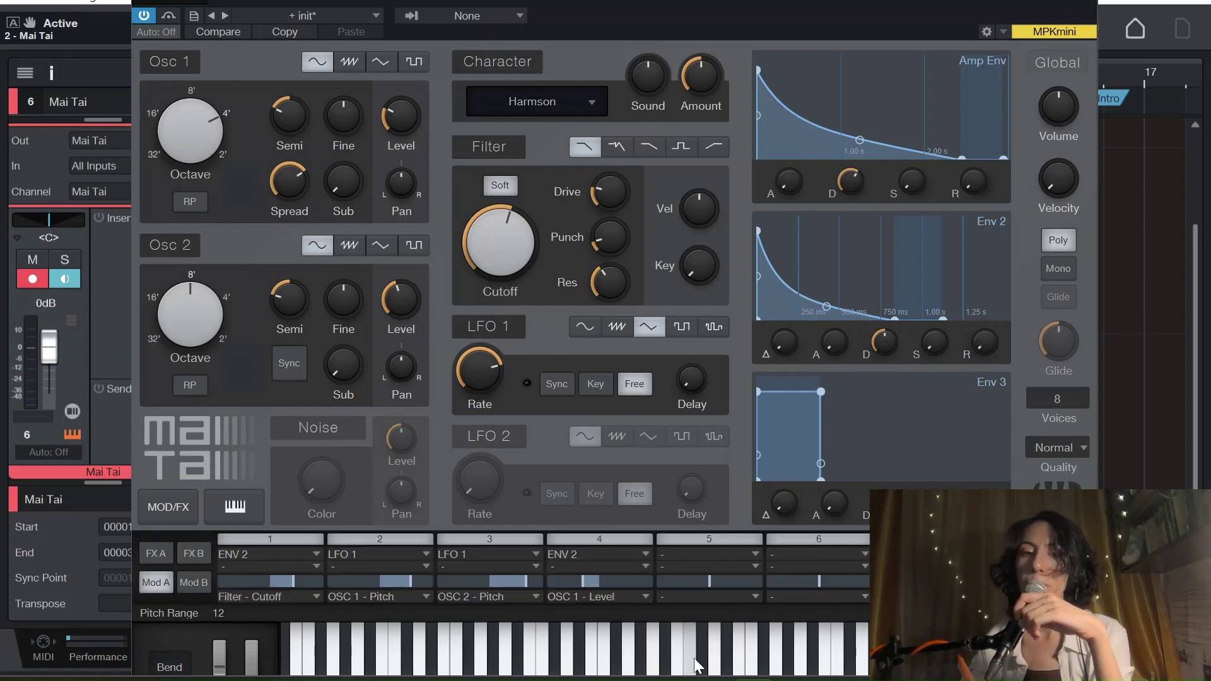
left_click(697, 665)
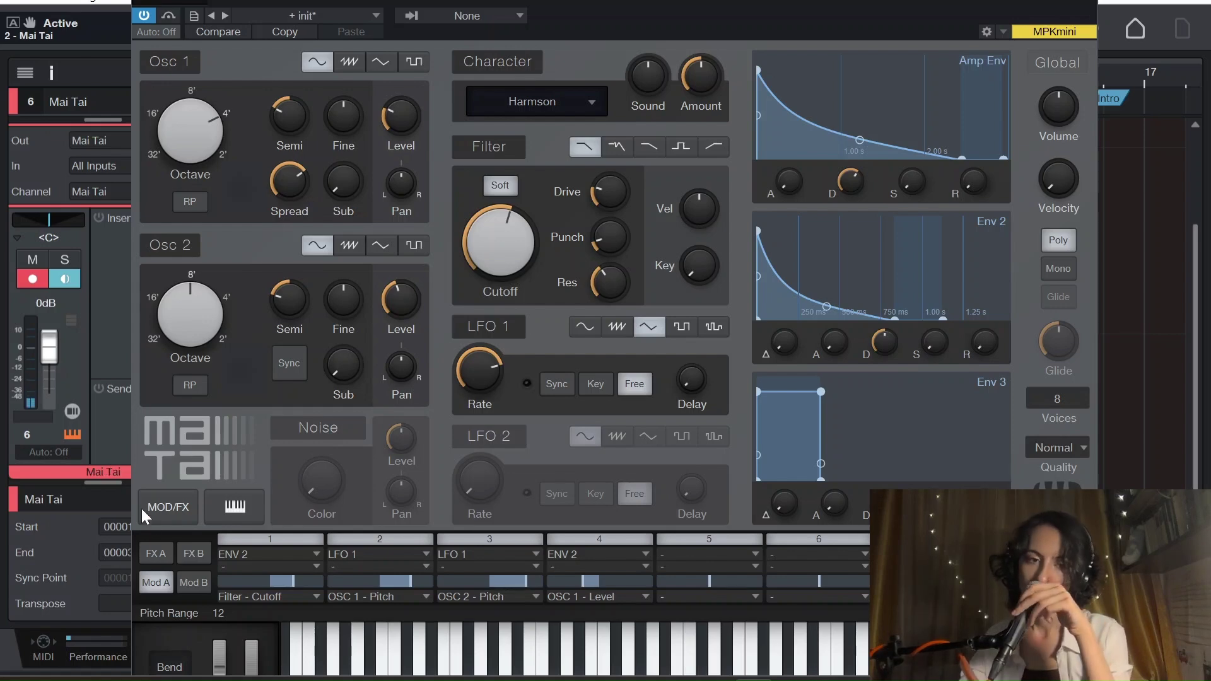
left_click(150, 555)
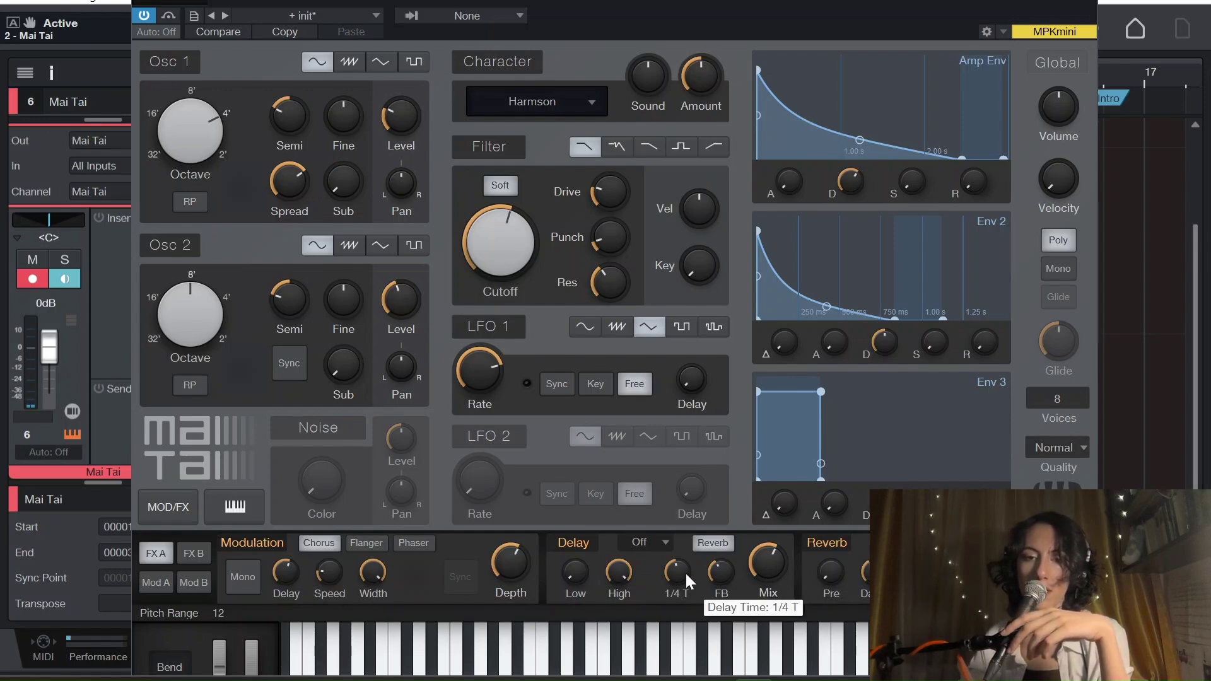
scroll(686, 574, "up", 1)
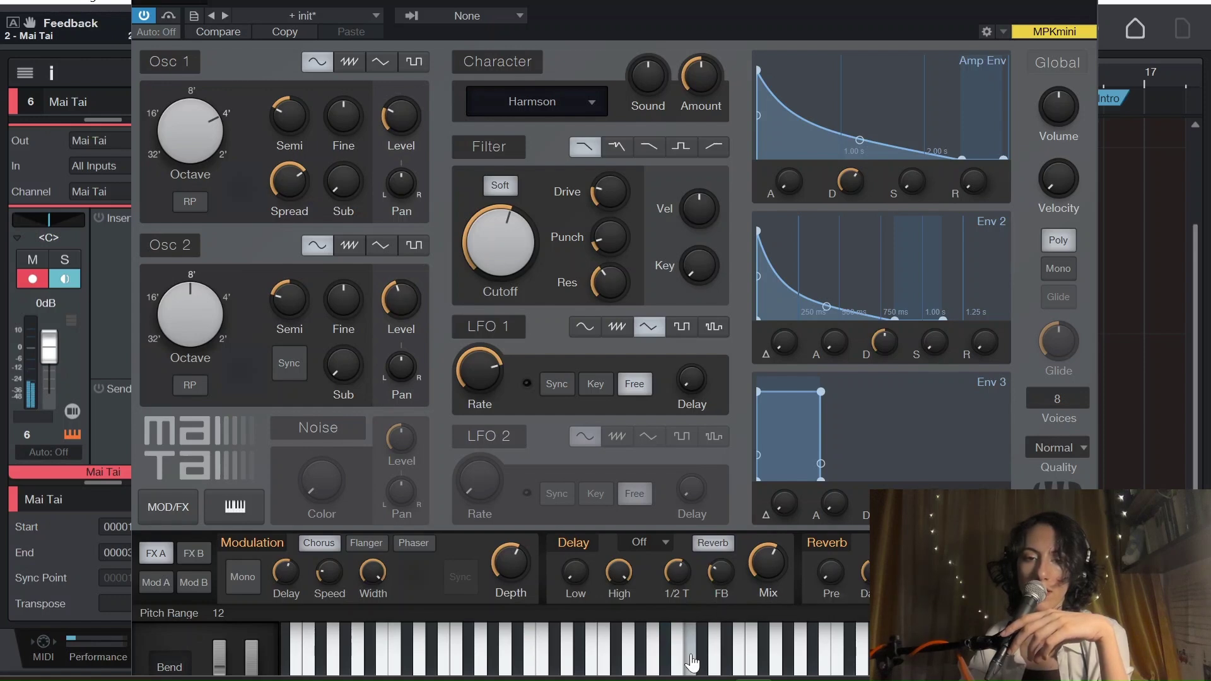
scroll(721, 569, "down", 2)
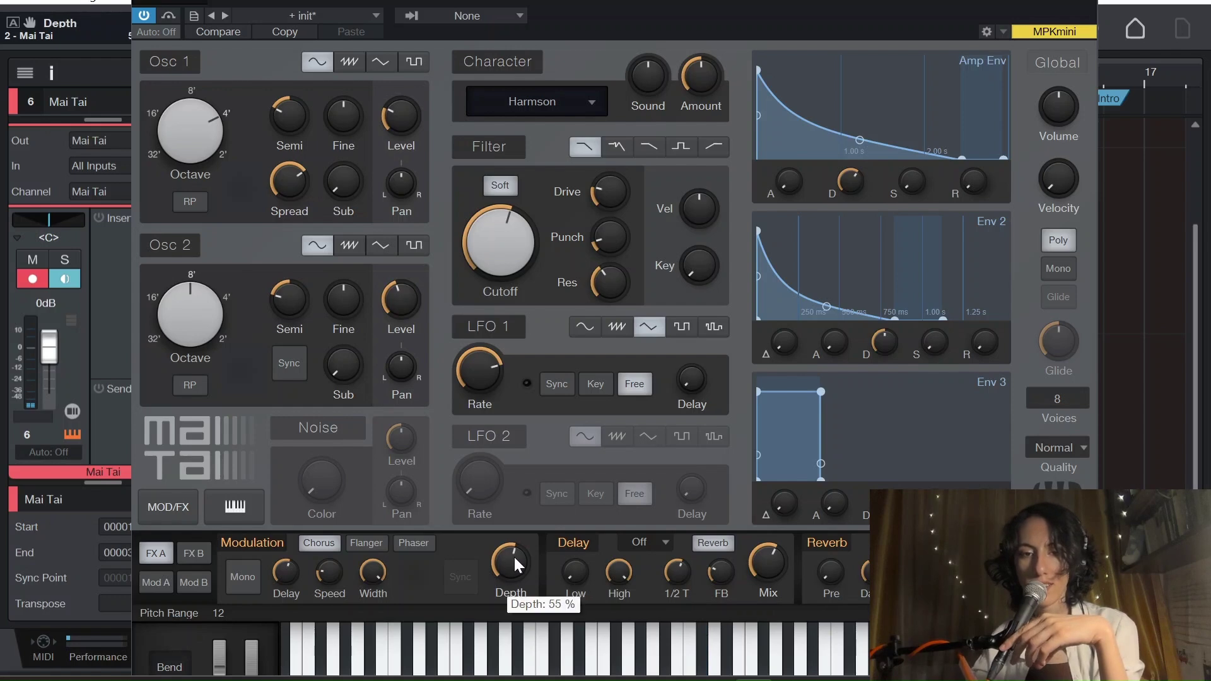
Play a couple of notes to audition the Harmson patch with delay and reverb
left_click(646, 650)
left_click(688, 656)
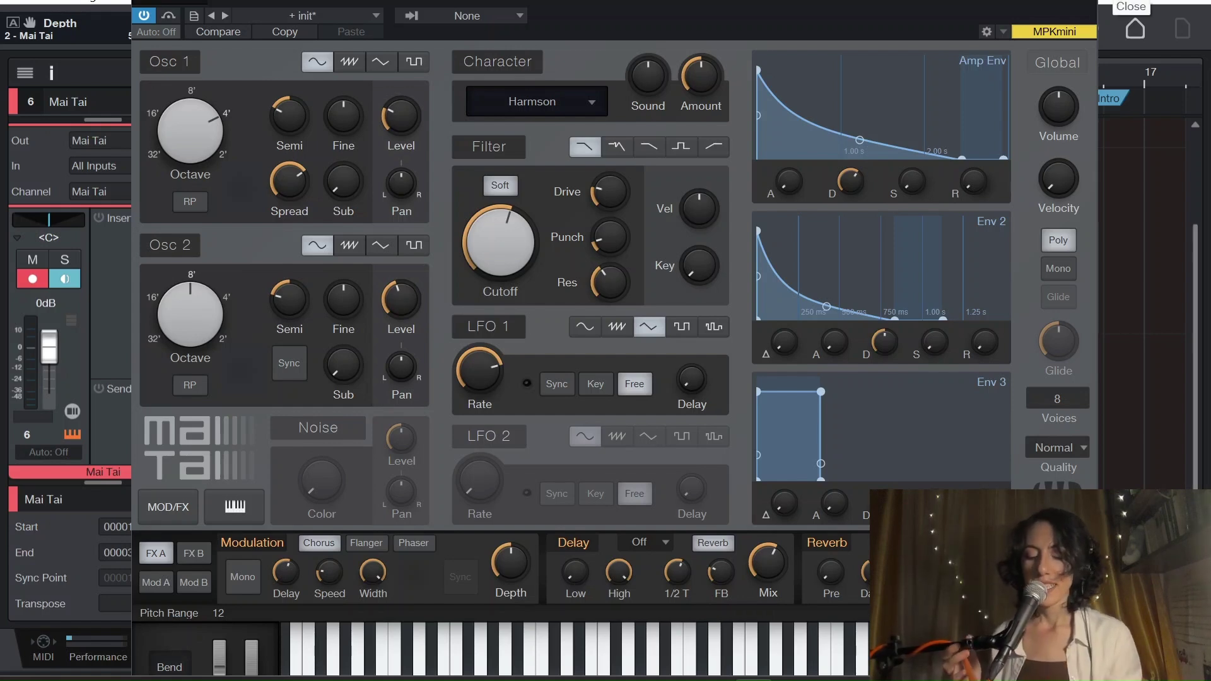
left_click(1111, 4)
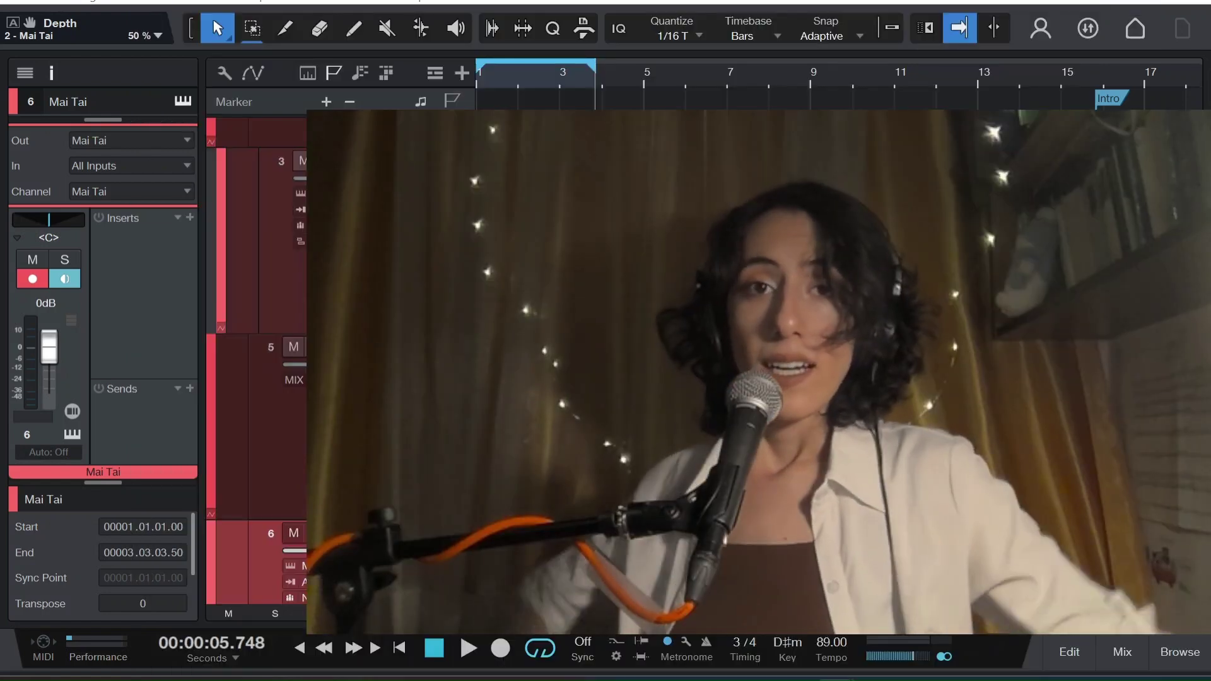